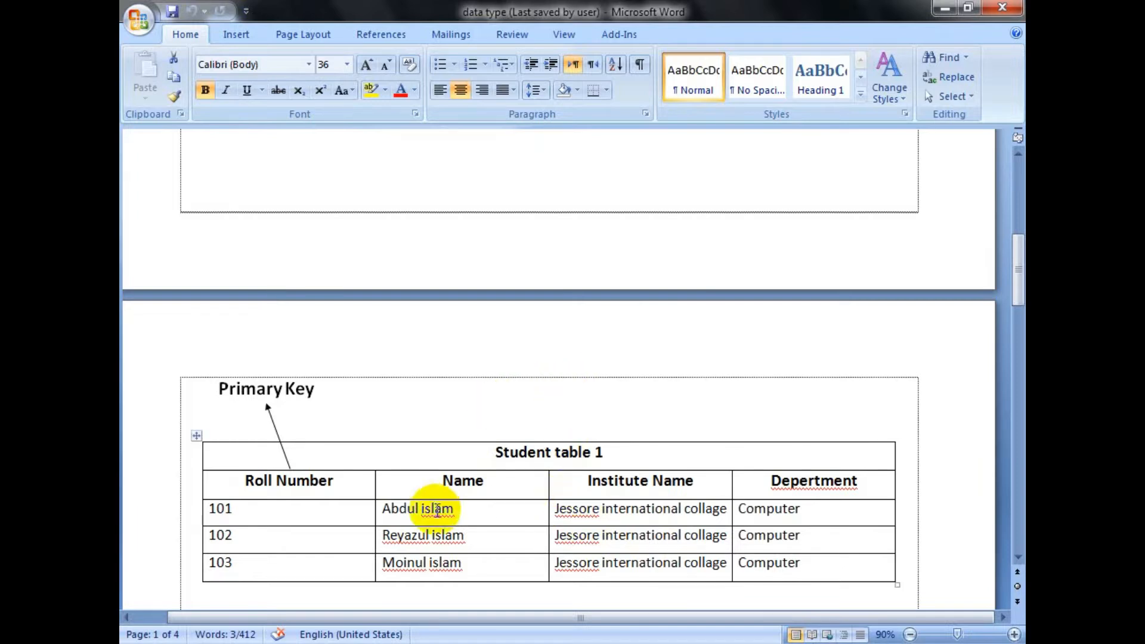
Step: Examine Student table 1 in the Word document, highlighting the row for roll number 102 across its columns
scroll(435, 510, "down", 1)
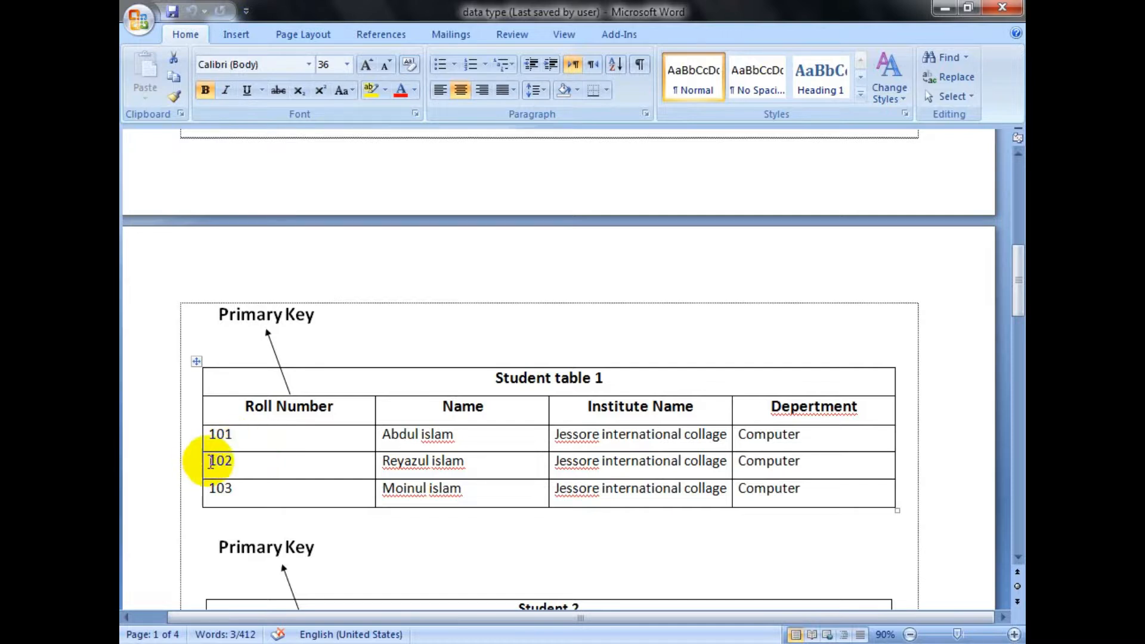
left_click_drag(210, 461, 755, 469)
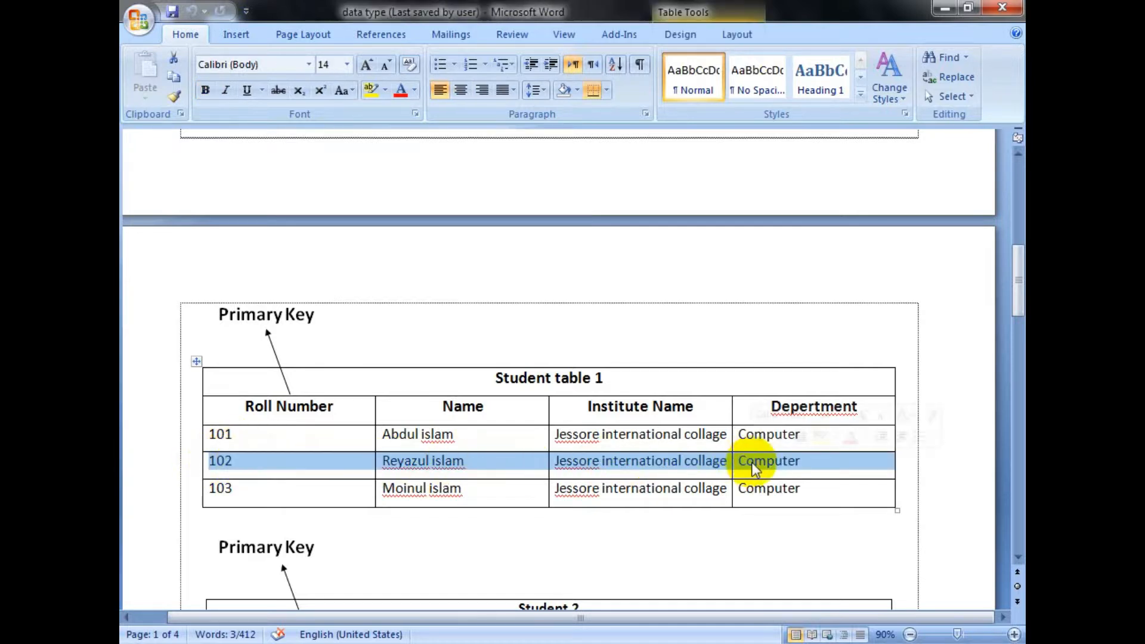
left_click(383, 463)
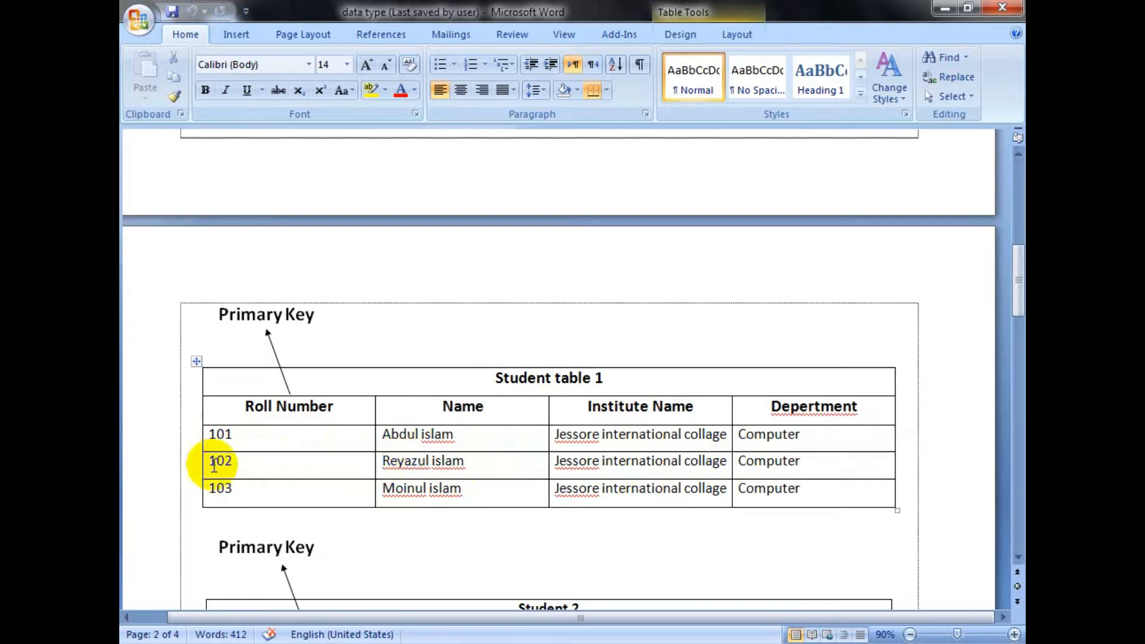
left_click_drag(209, 463, 588, 471)
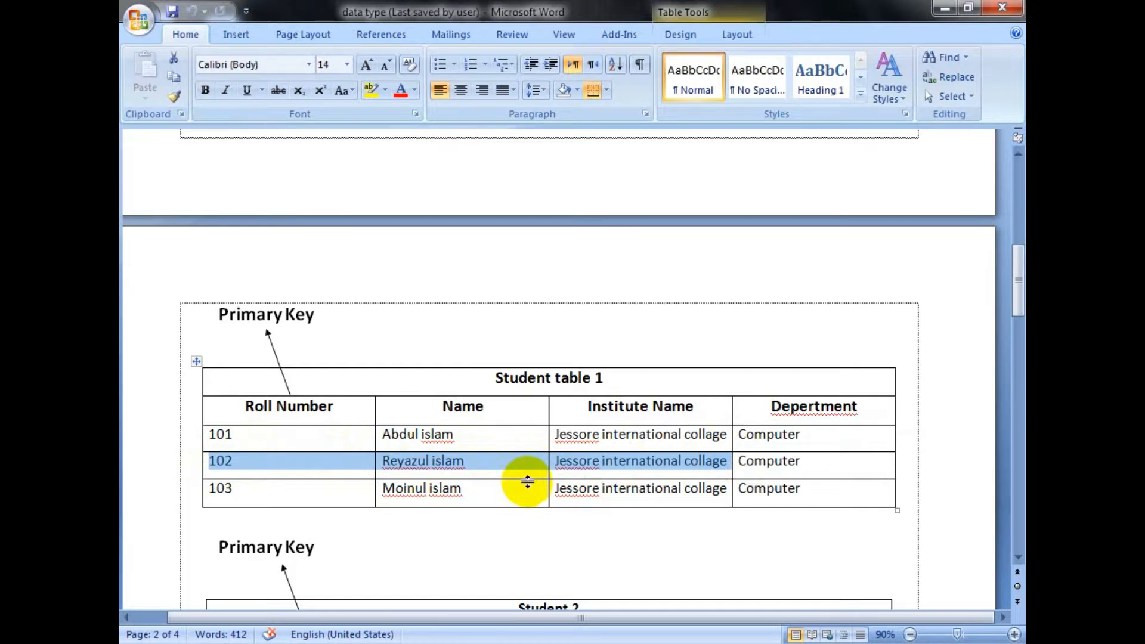
scroll(528, 482, "down", 1)
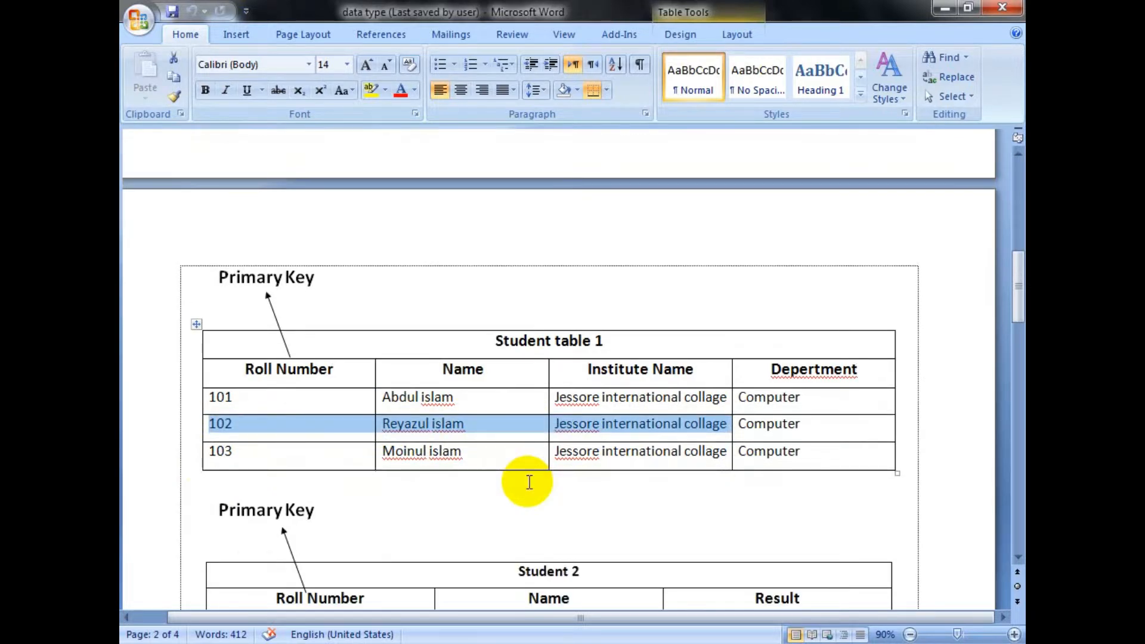
left_click(529, 482)
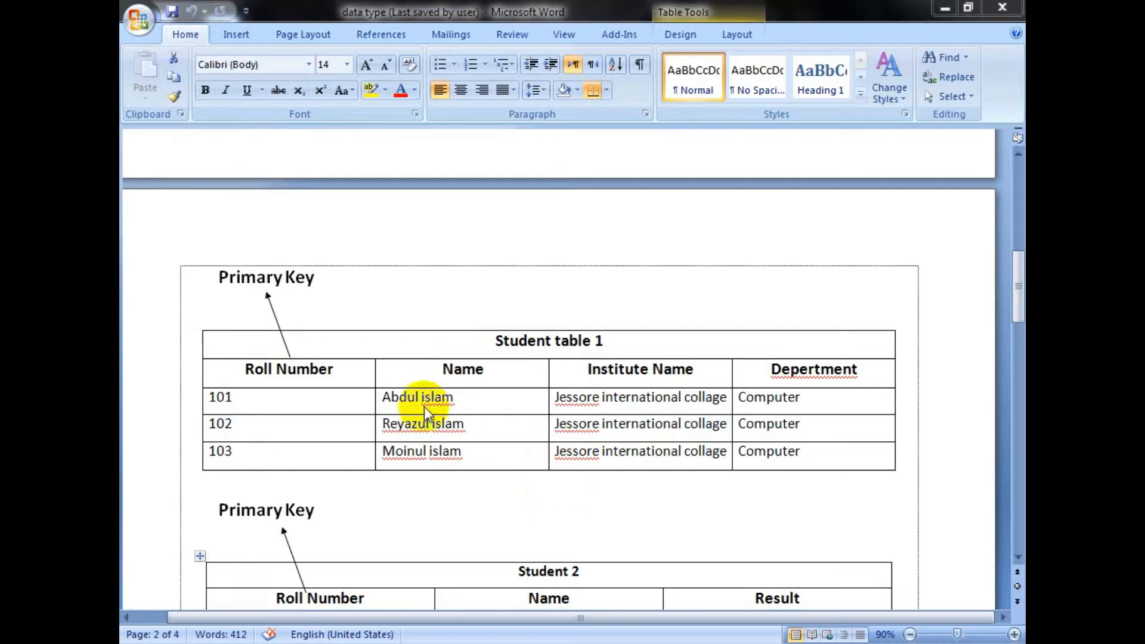
left_click(313, 427)
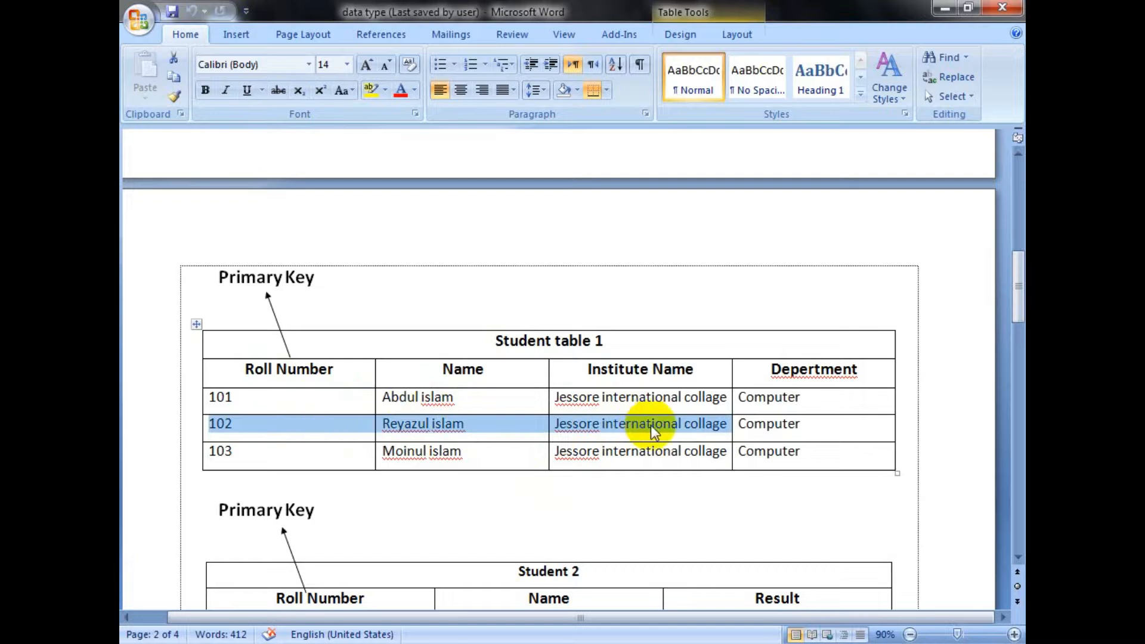
left_click(293, 462)
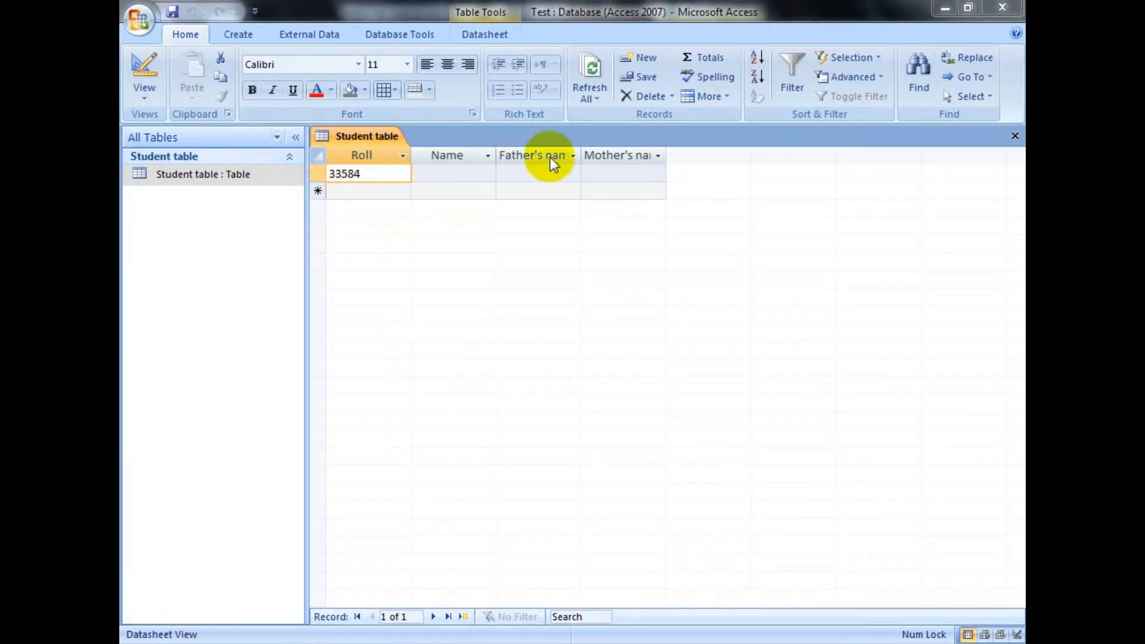
Step: Switch to Microsoft Access and show the Student table in Design View
left_click(192, 112)
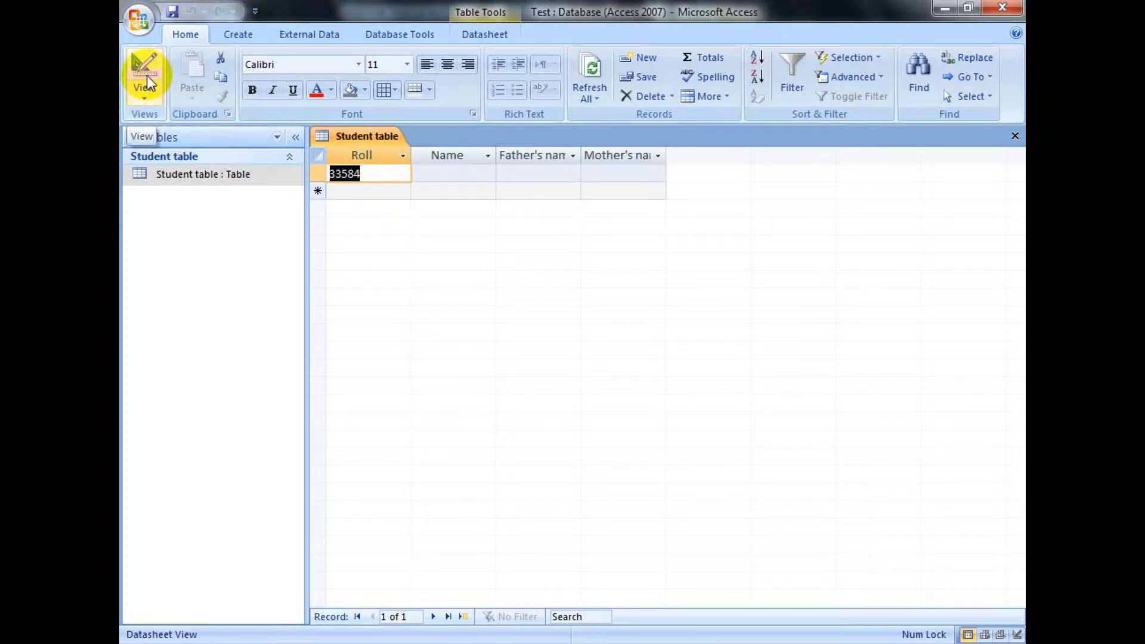
left_click(148, 100)
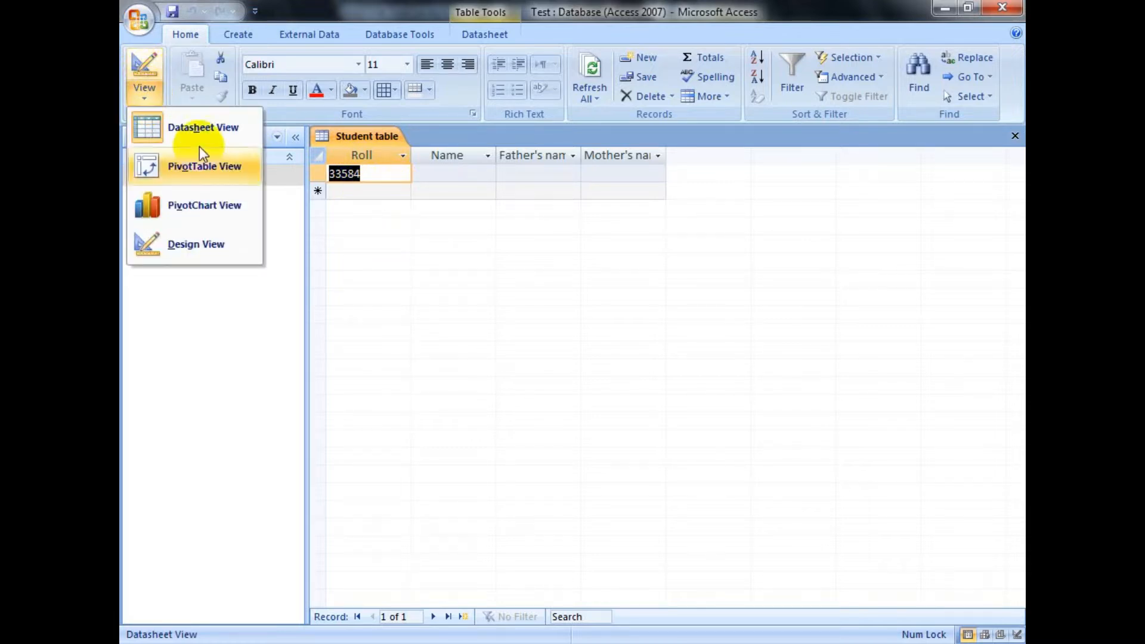
left_click(209, 246)
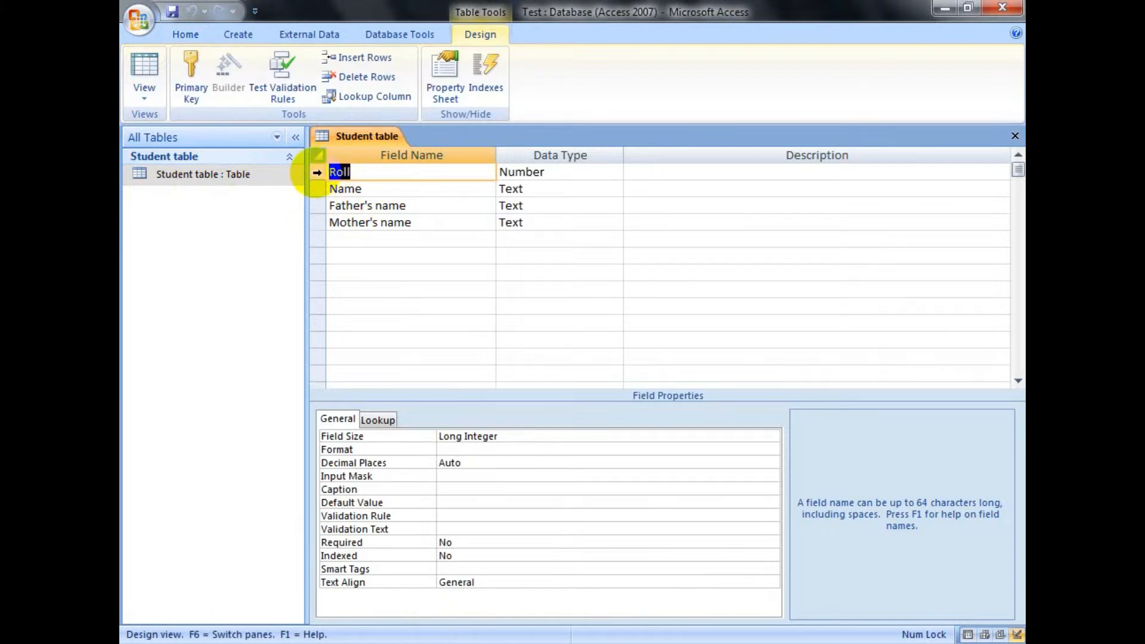
Step: Make the Roll field the primary key and close the Student table, saving its design changes
left_click(316, 173)
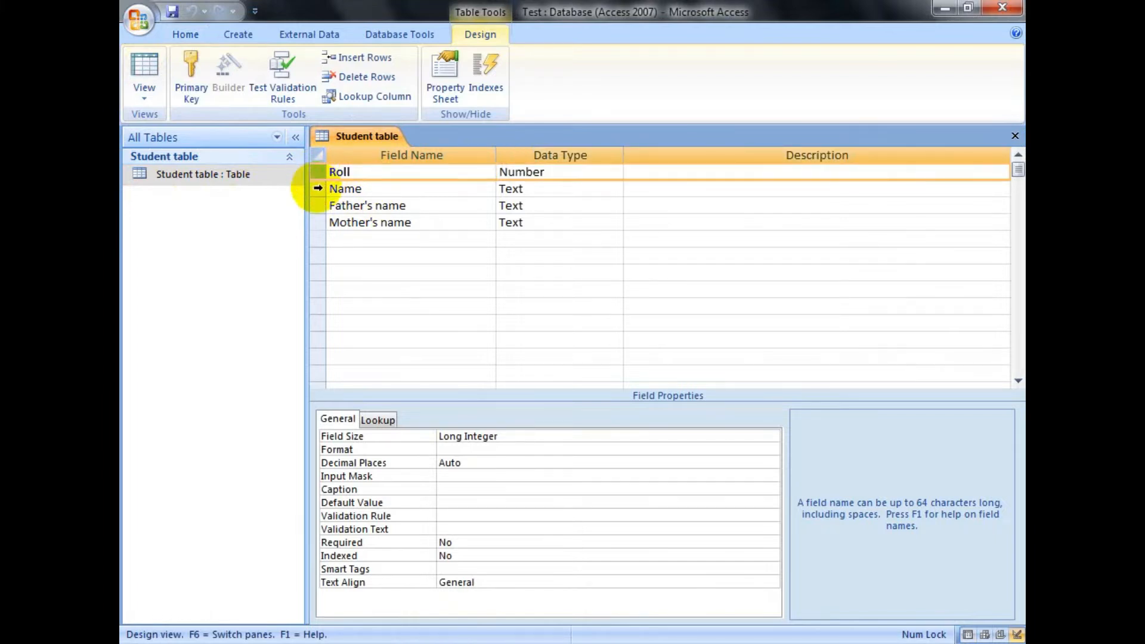
left_click(317, 188)
left_click(317, 172)
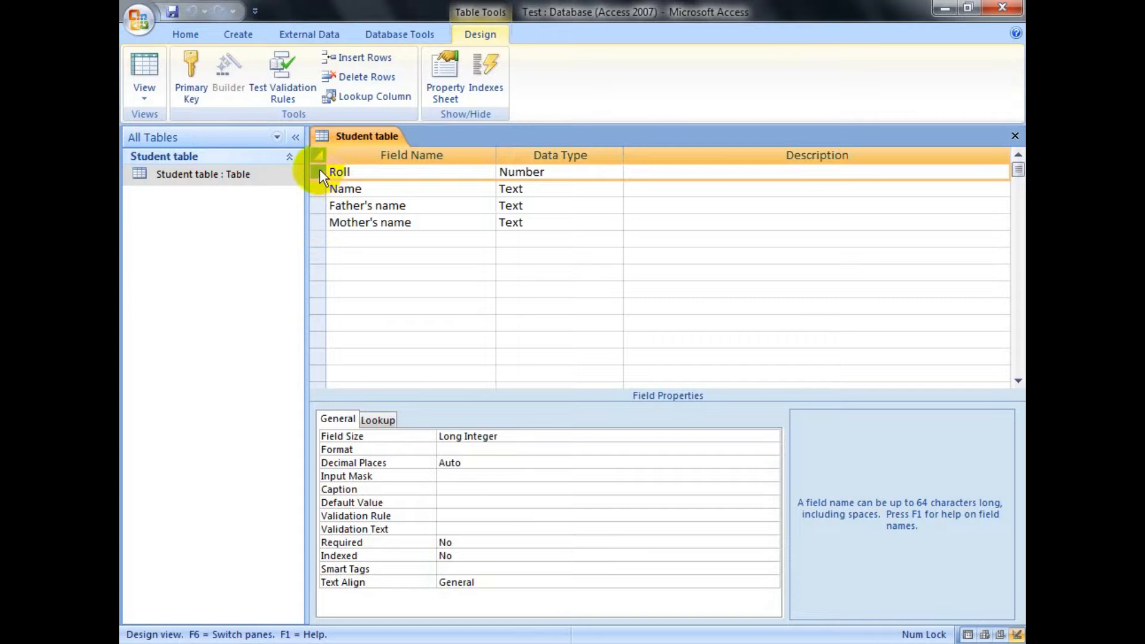
left_click(188, 77)
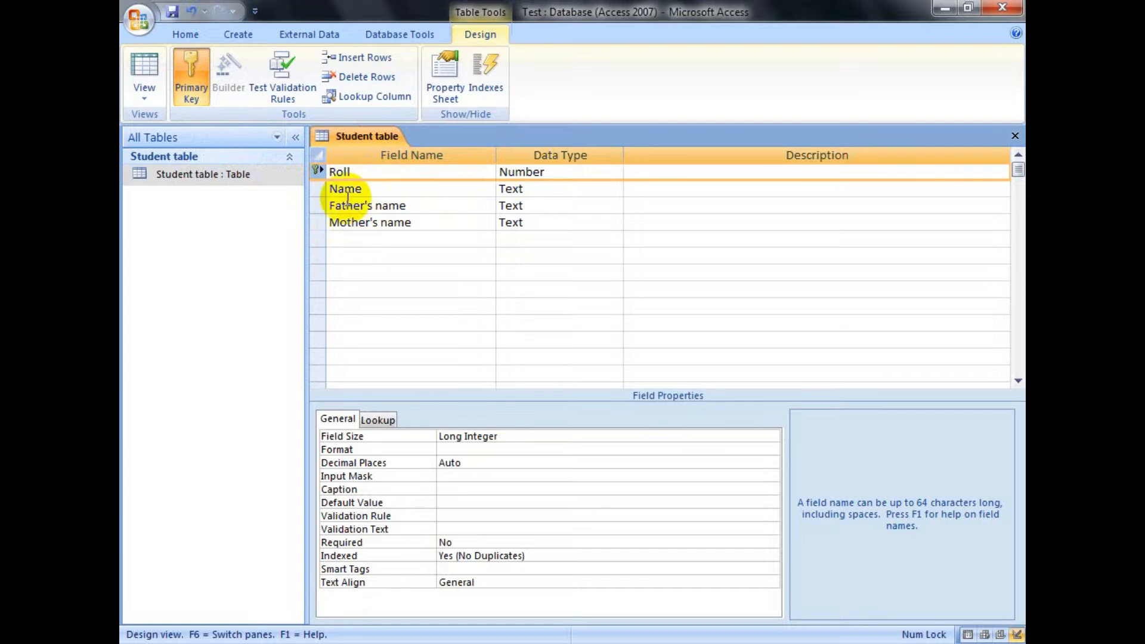
left_click(1012, 137)
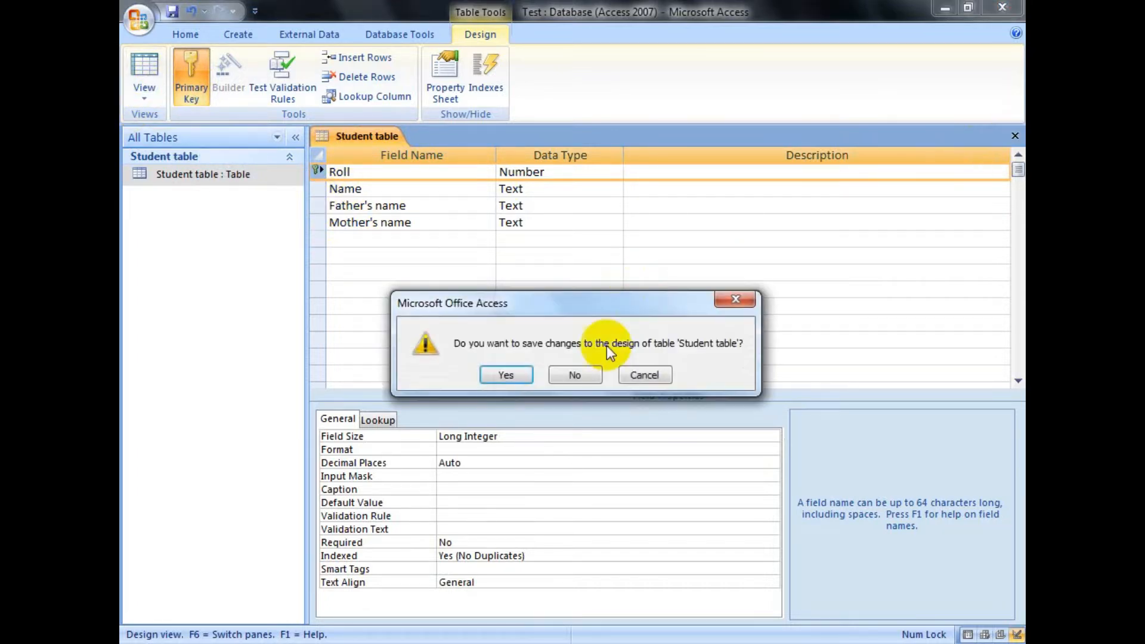
left_click(505, 375)
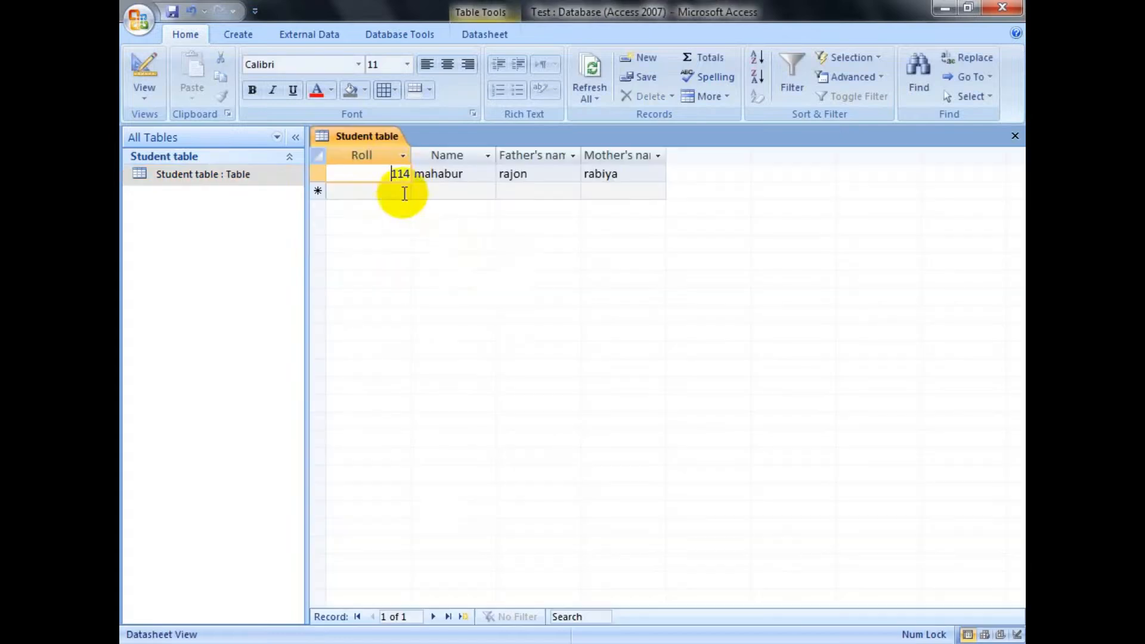
Step: Try to add a second record to the Student table with its Roll field left empty
left_click(385, 170)
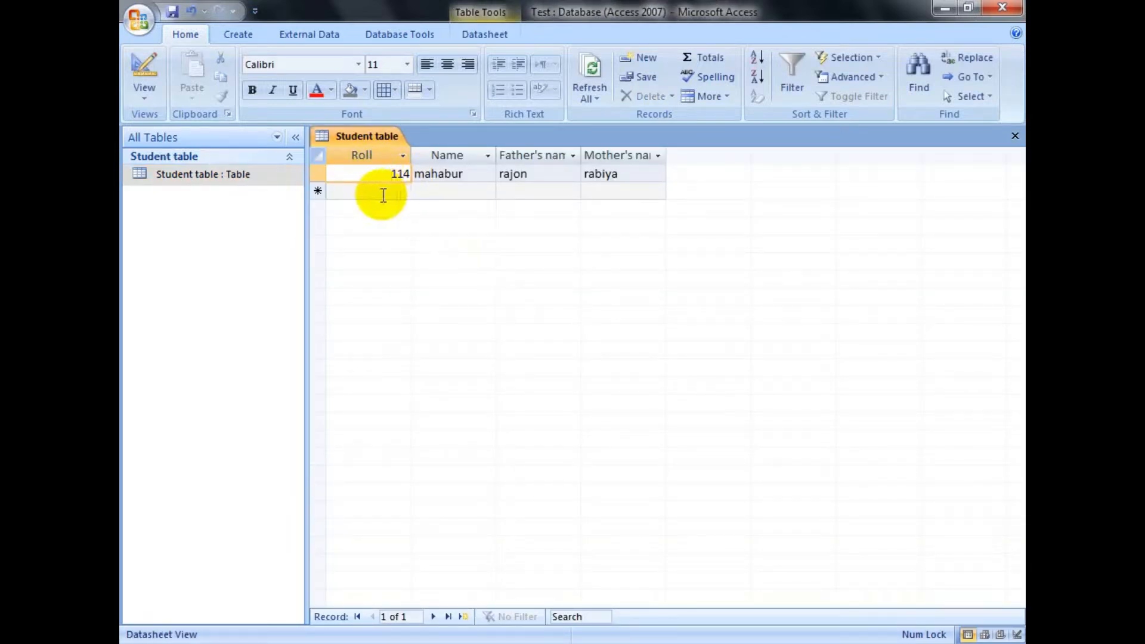
left_click(382, 192)
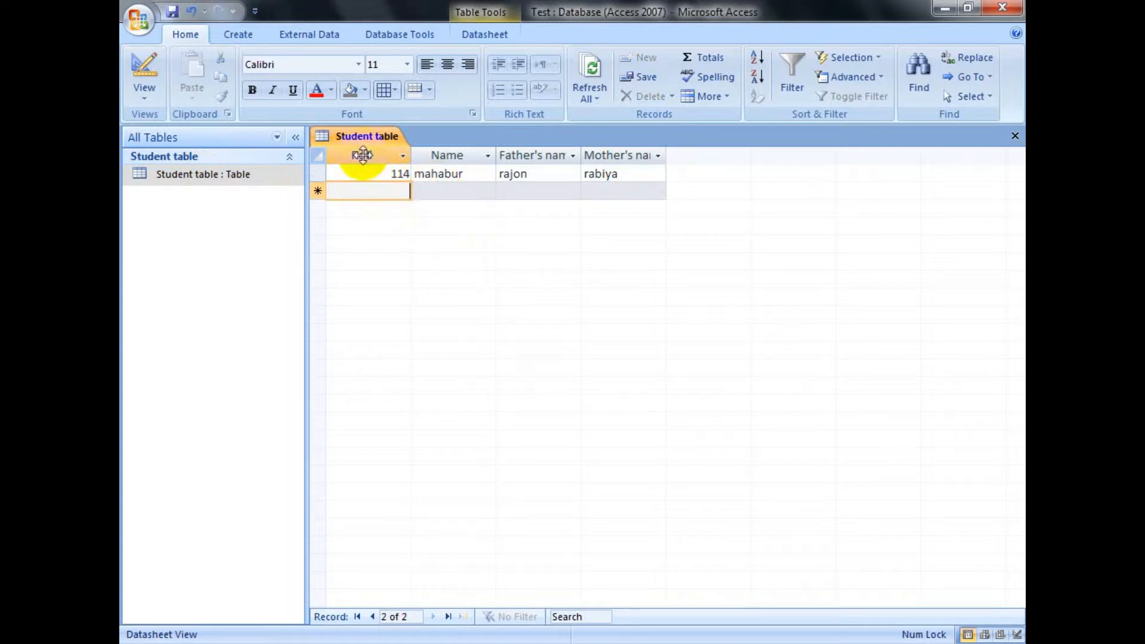
left_click(443, 194)
left_click(388, 191)
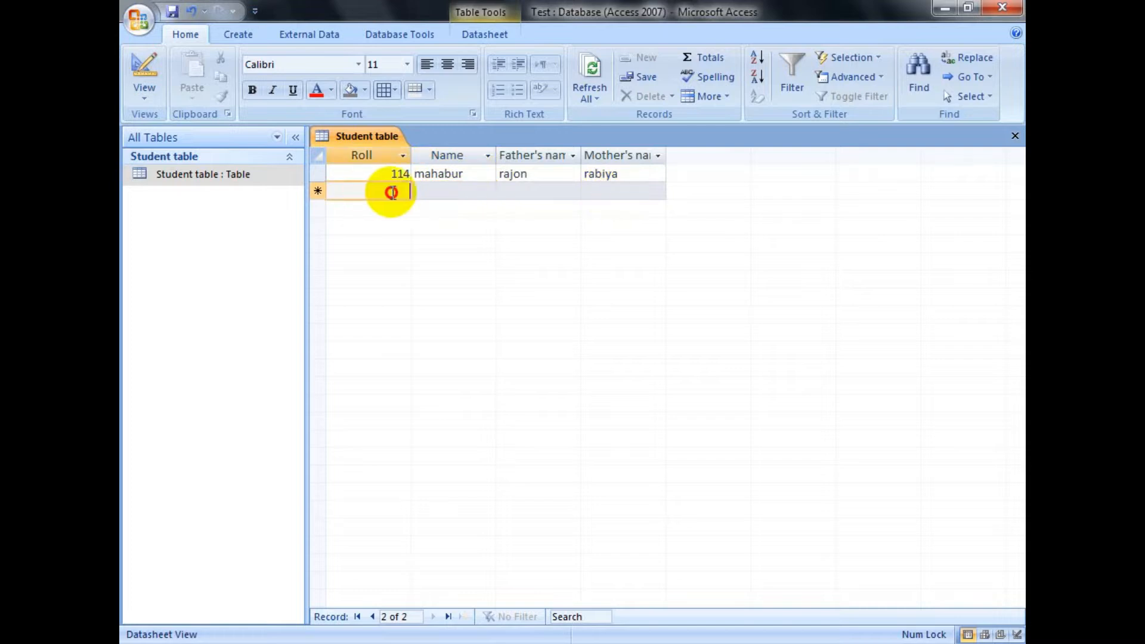
left_click(606, 192)
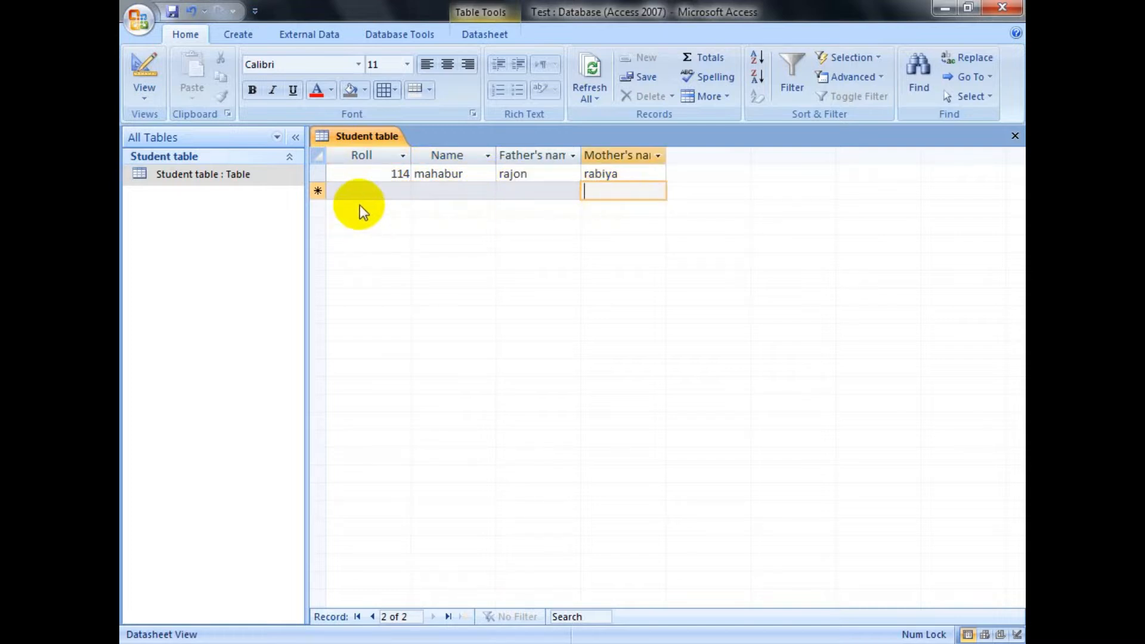
left_click(381, 209)
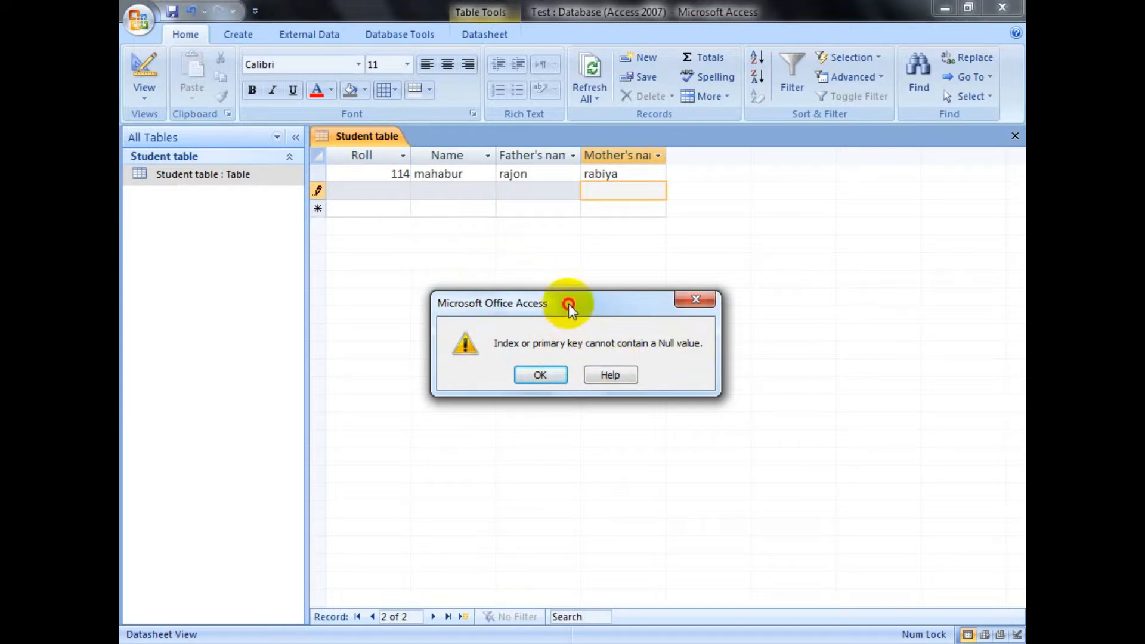
left_click_drag(568, 303, 603, 287)
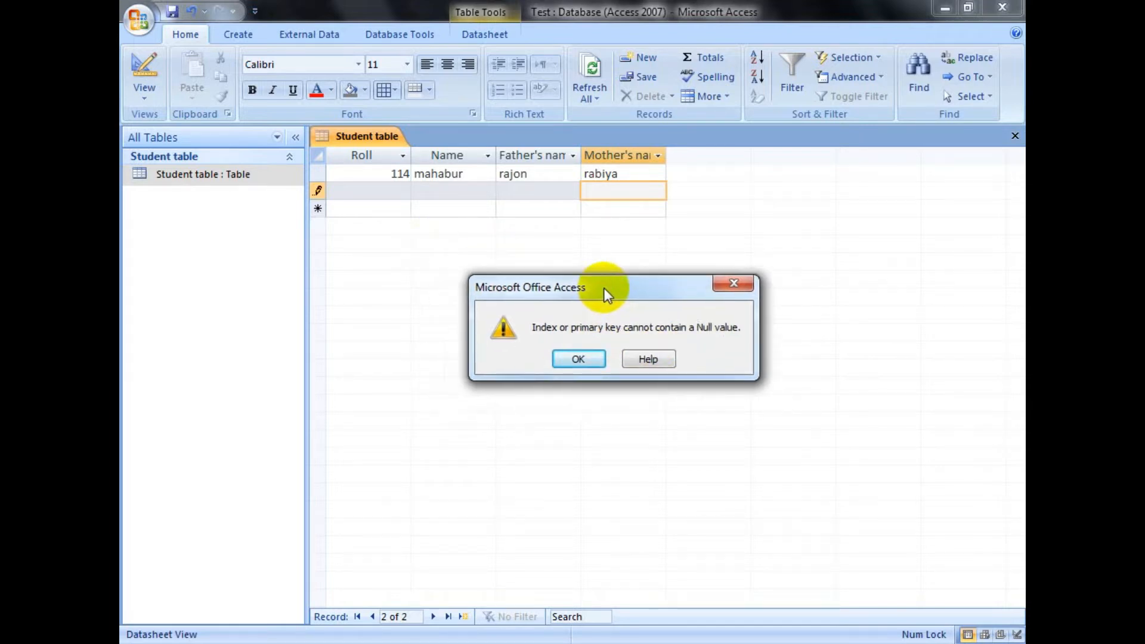
left_click(581, 356)
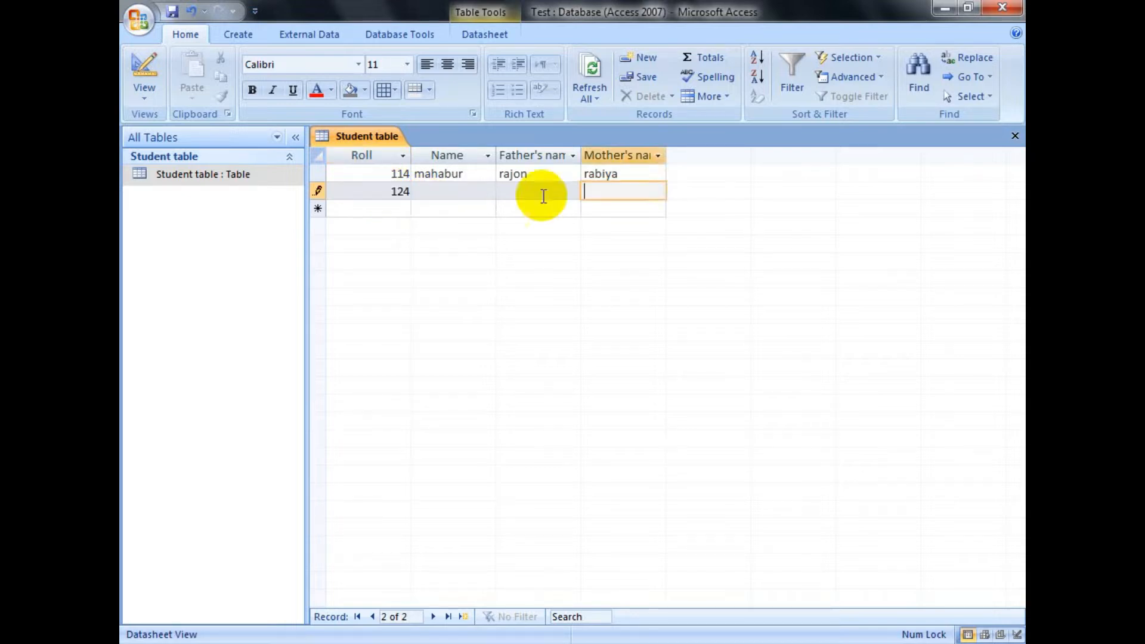
Step: Enter 124 as the second record's Roll, leave its name fields empty, and move to a new record
left_click(541, 194)
left_click(467, 191)
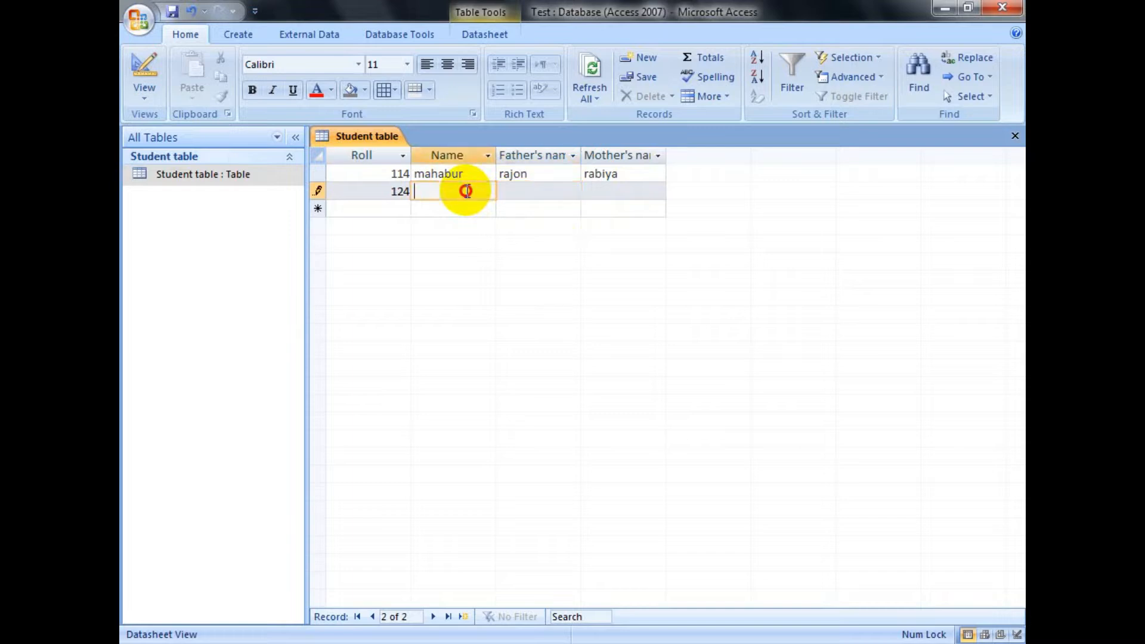
left_click(540, 191)
left_click(592, 191)
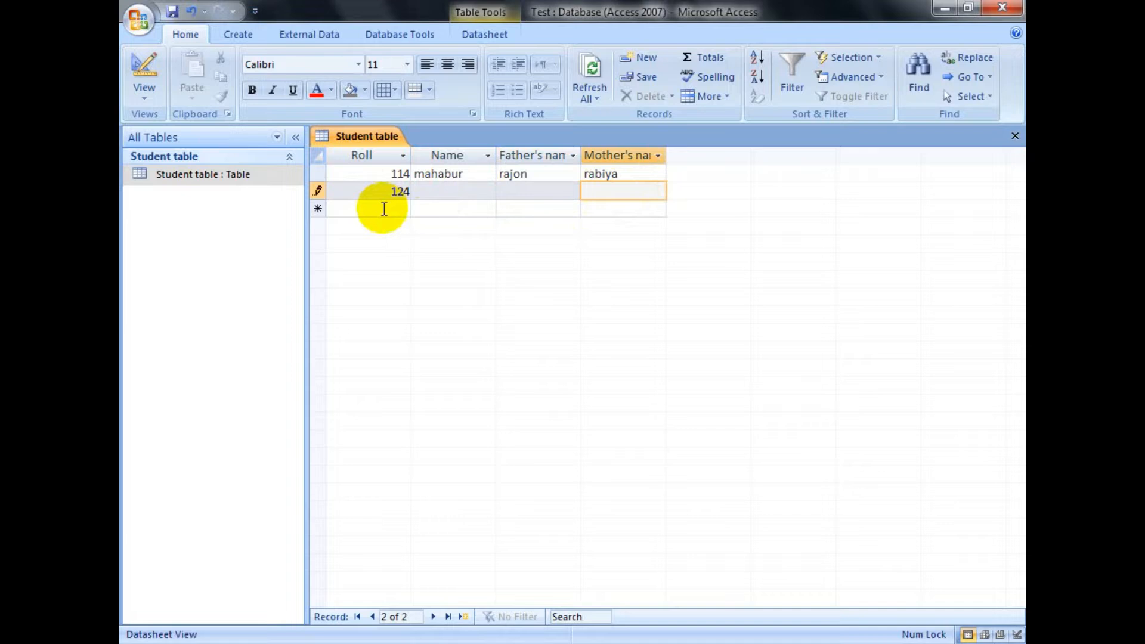
left_click(382, 208)
left_click(394, 192)
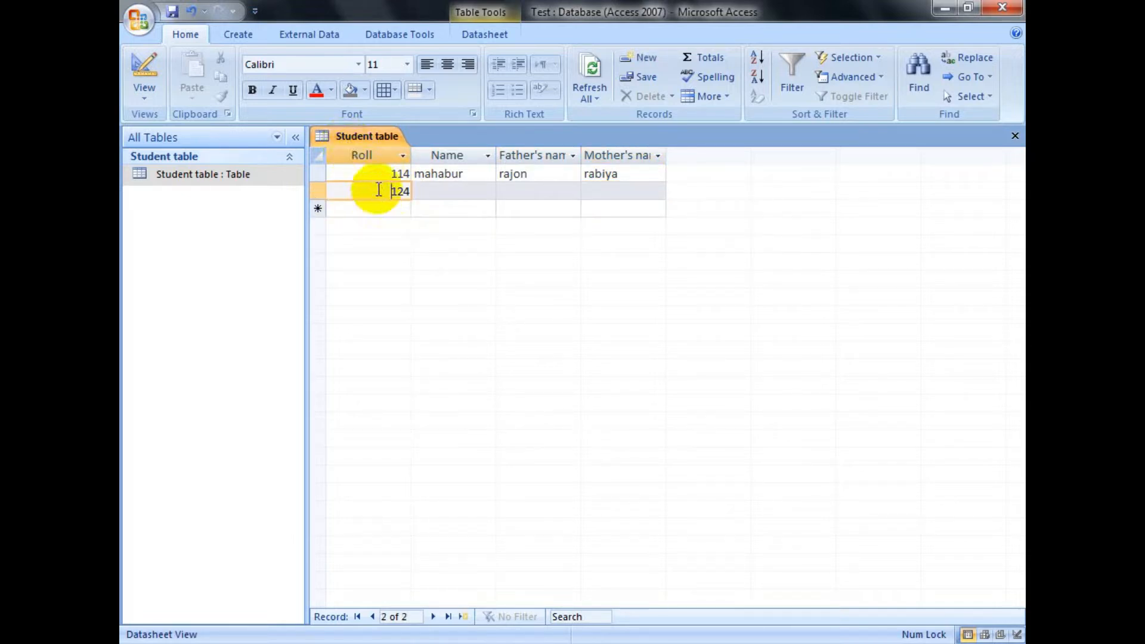
double_click(386, 194)
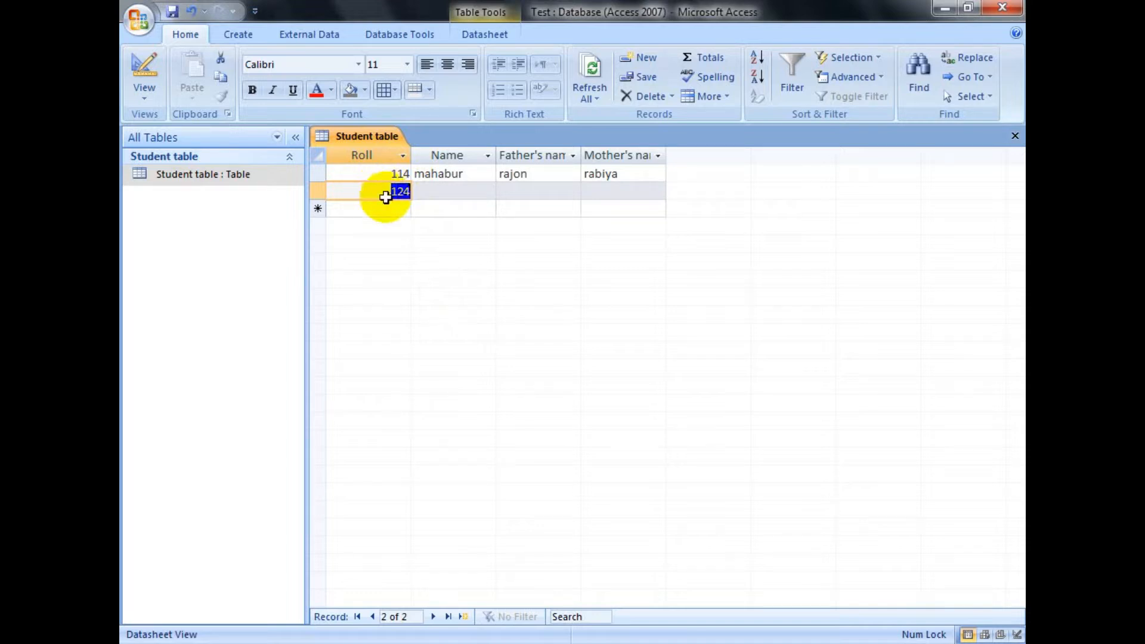
left_click(387, 210)
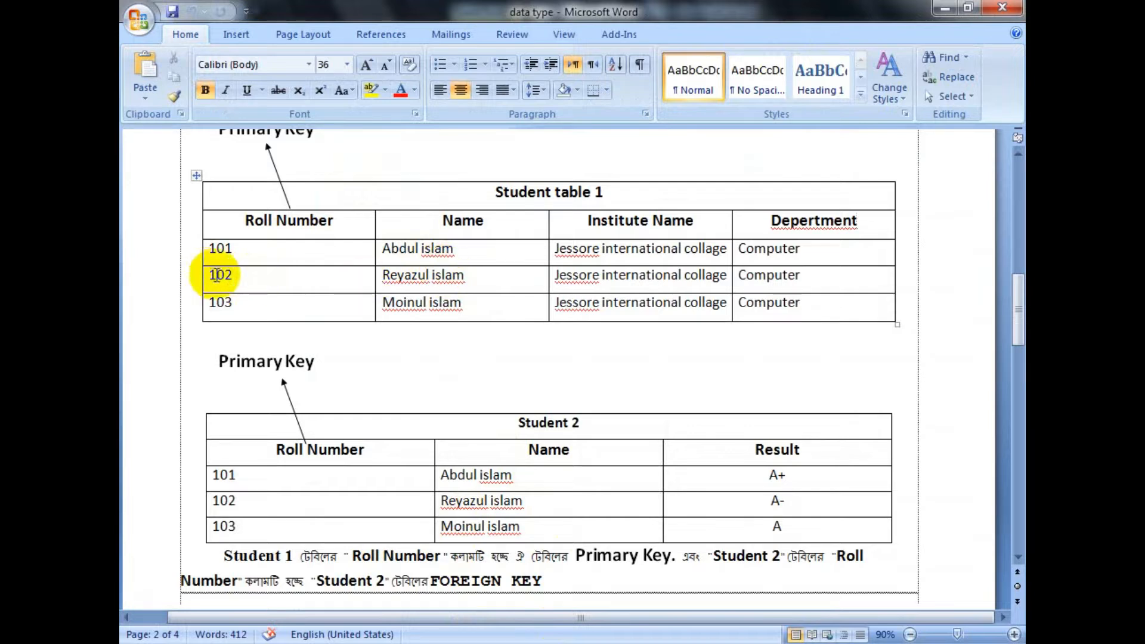
Step: Switch to the Word document and highlight roll numbers 102 and 103 in Student table 1
left_click(210, 275)
left_click_drag(209, 275, 269, 279)
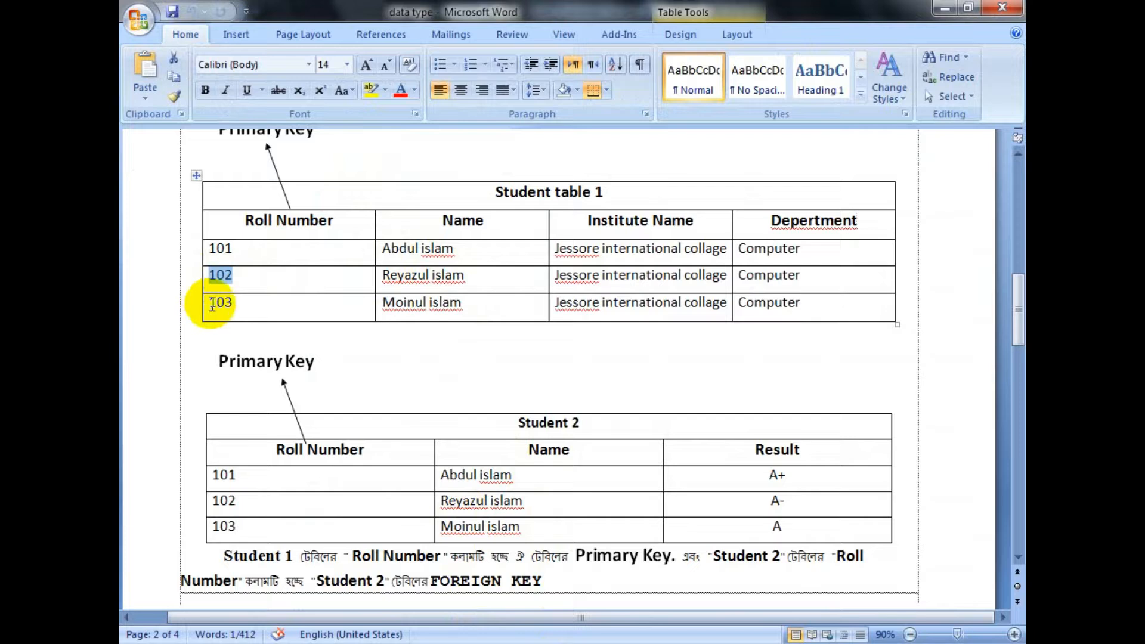
left_click_drag(211, 303, 250, 302)
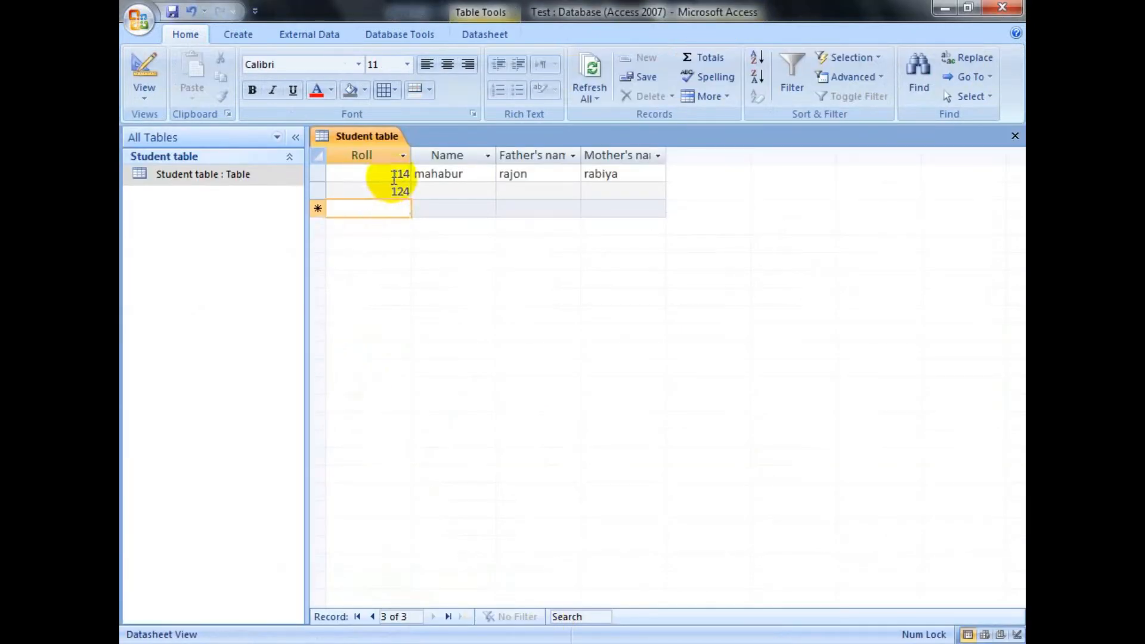
Step: Switch back to Access and try to add a third record that repeats the first record's Roll, 114
left_click_drag(384, 173, 417, 173)
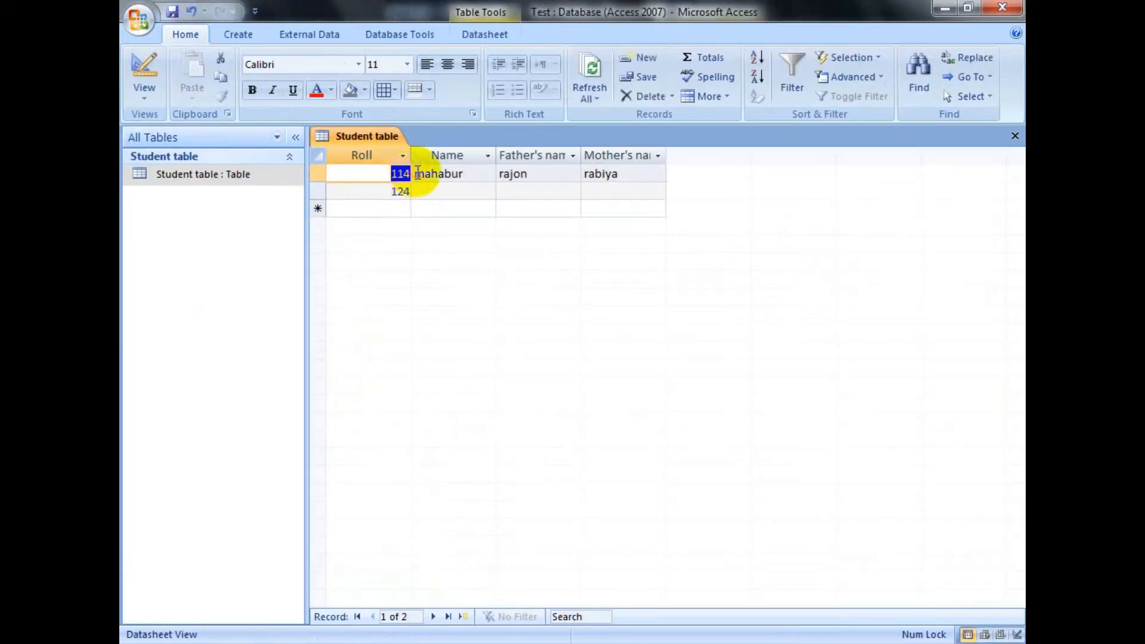
left_click(410, 215)
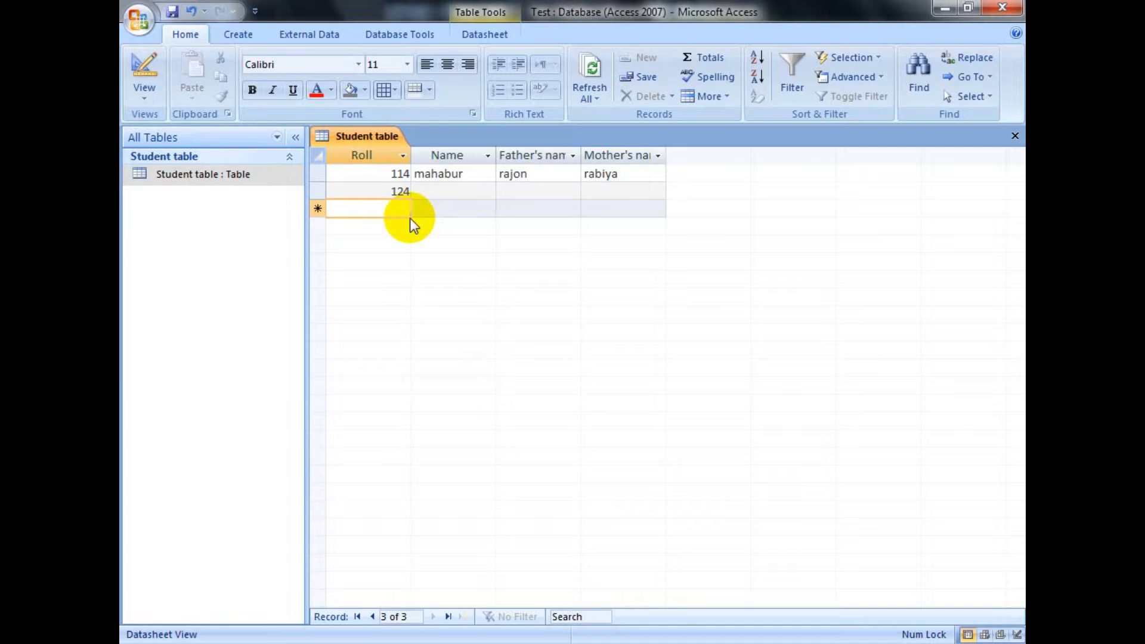
type("114")
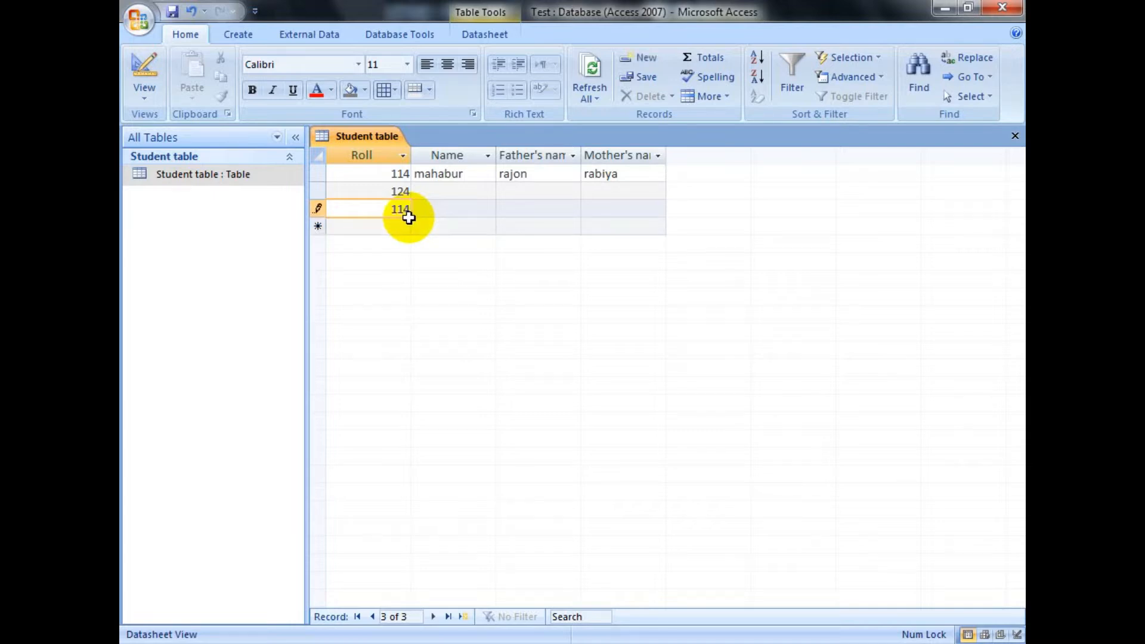
left_click(433, 207)
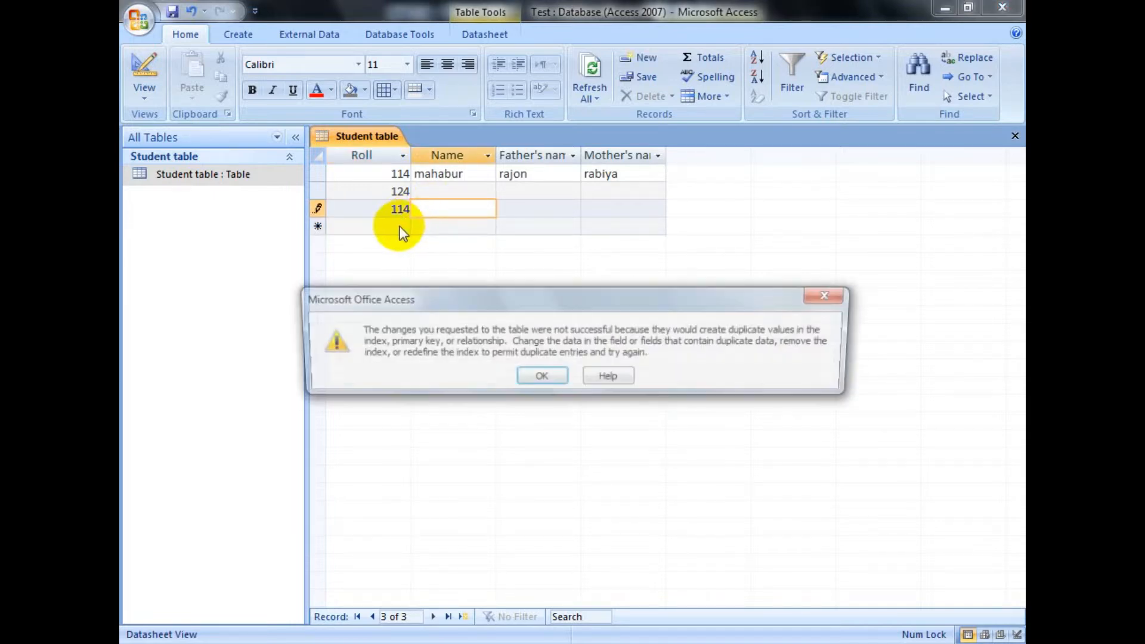
left_click(396, 228)
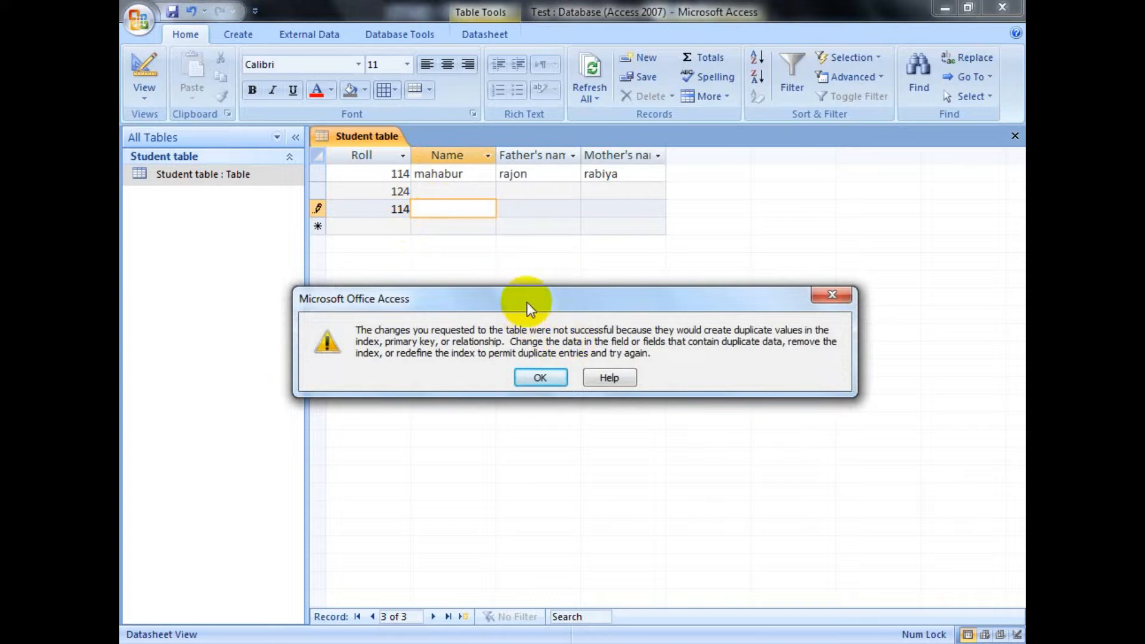
left_click_drag(527, 307, 541, 268)
left_click(379, 204)
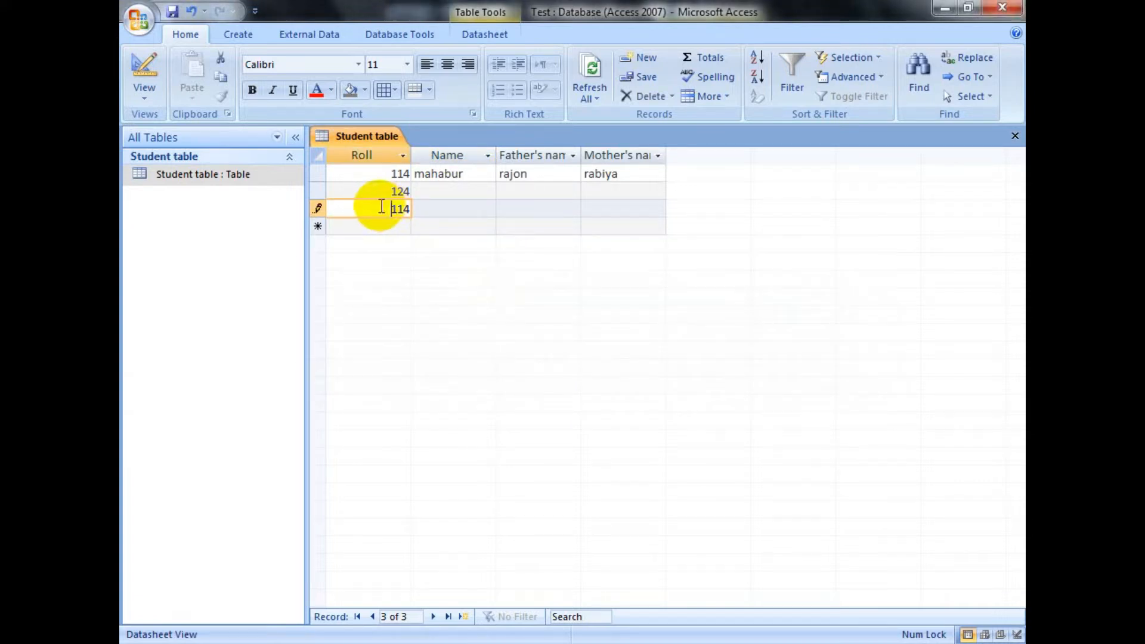
Step: Replace the third record's duplicate Roll value with 144 and move to a new record
left_click_drag(383, 209, 412, 209)
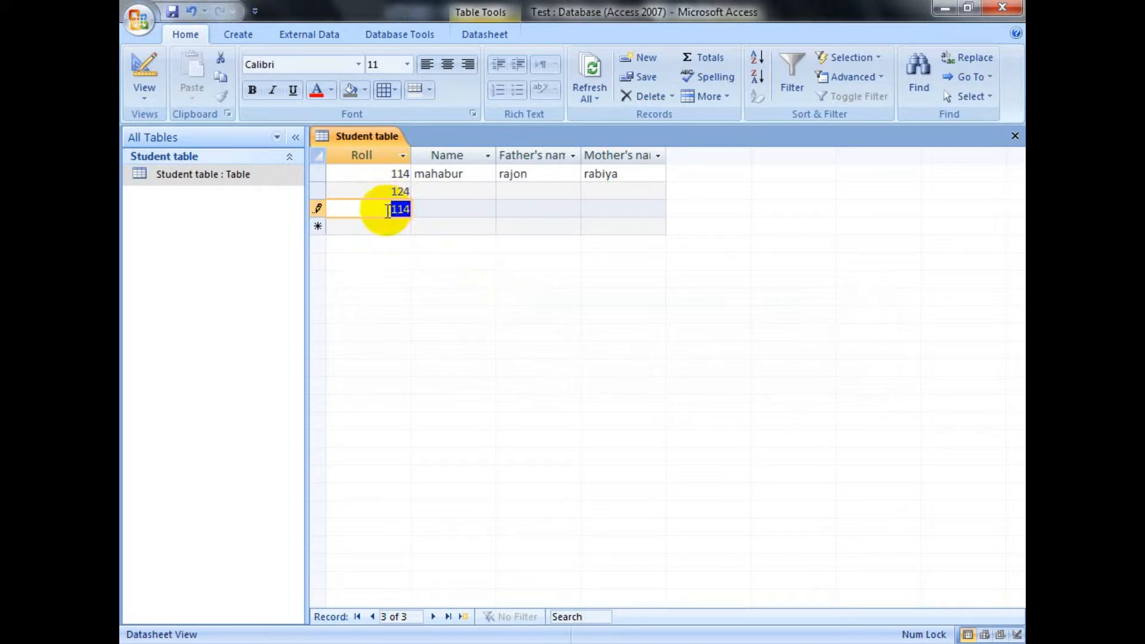
left_click(387, 229)
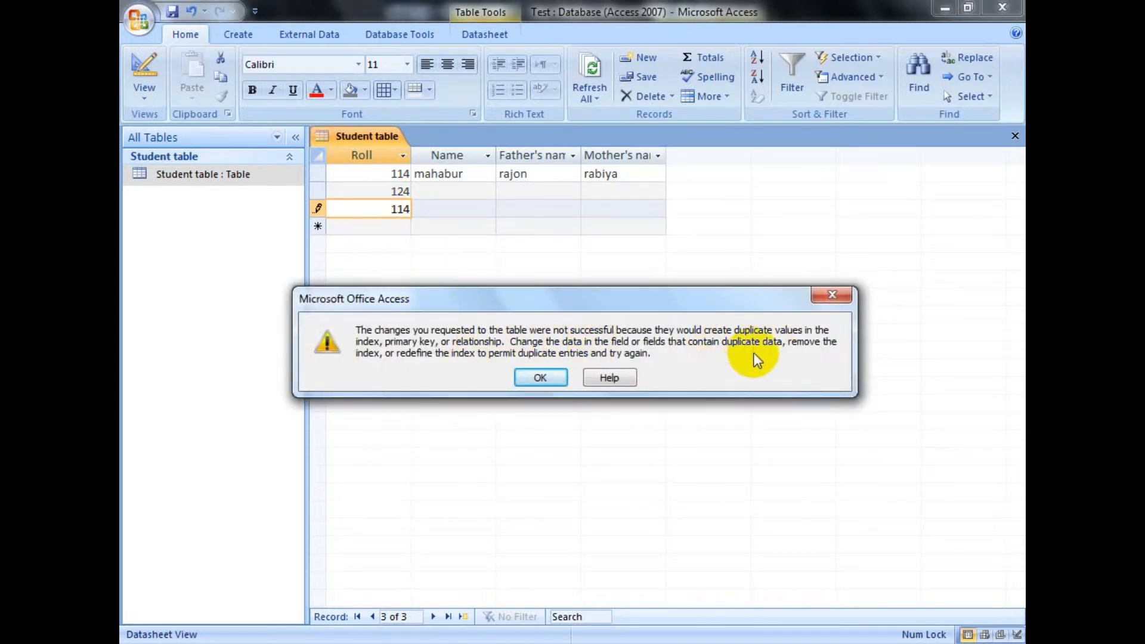
left_click(541, 378)
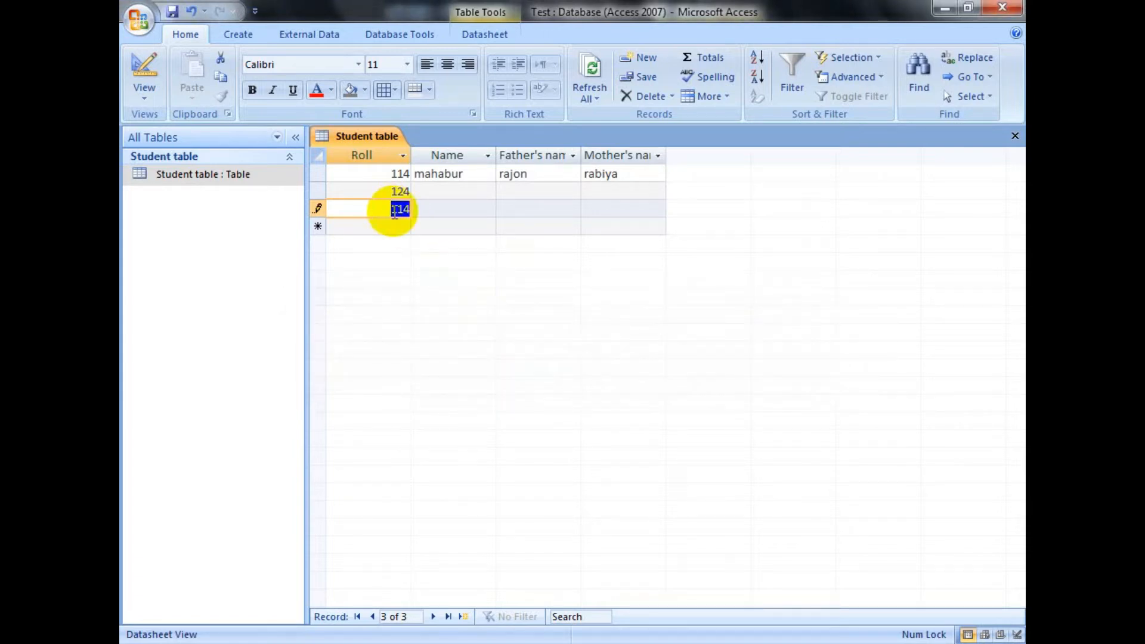
left_click(393, 227)
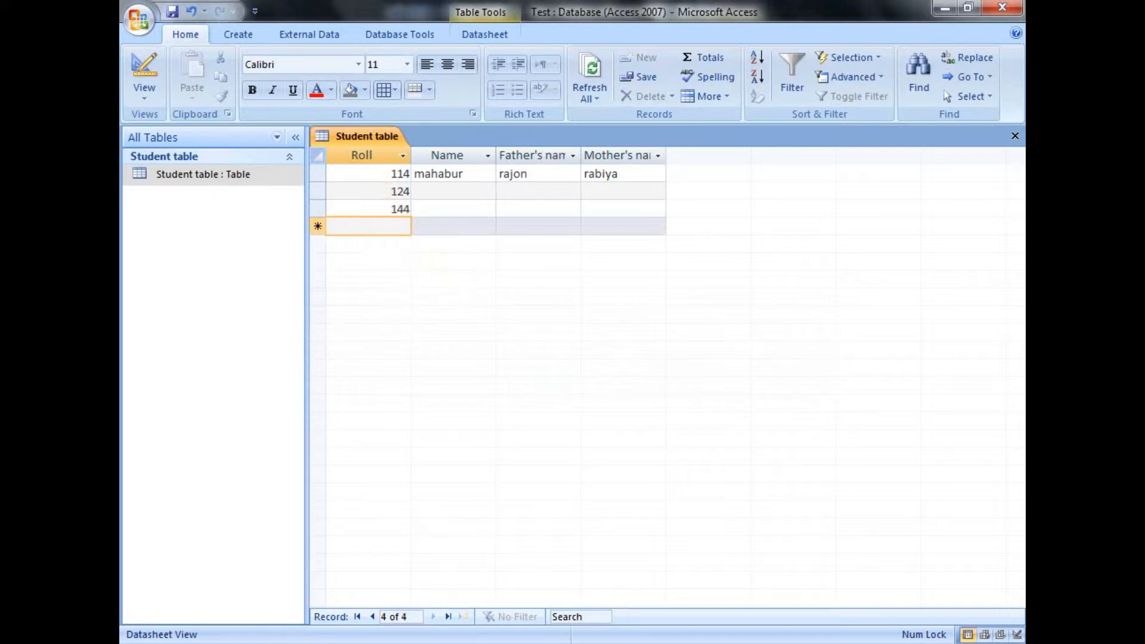
Step: Try to add a fourth record with its Roll left empty, and enter 1144 as its Roll
key("Tab")
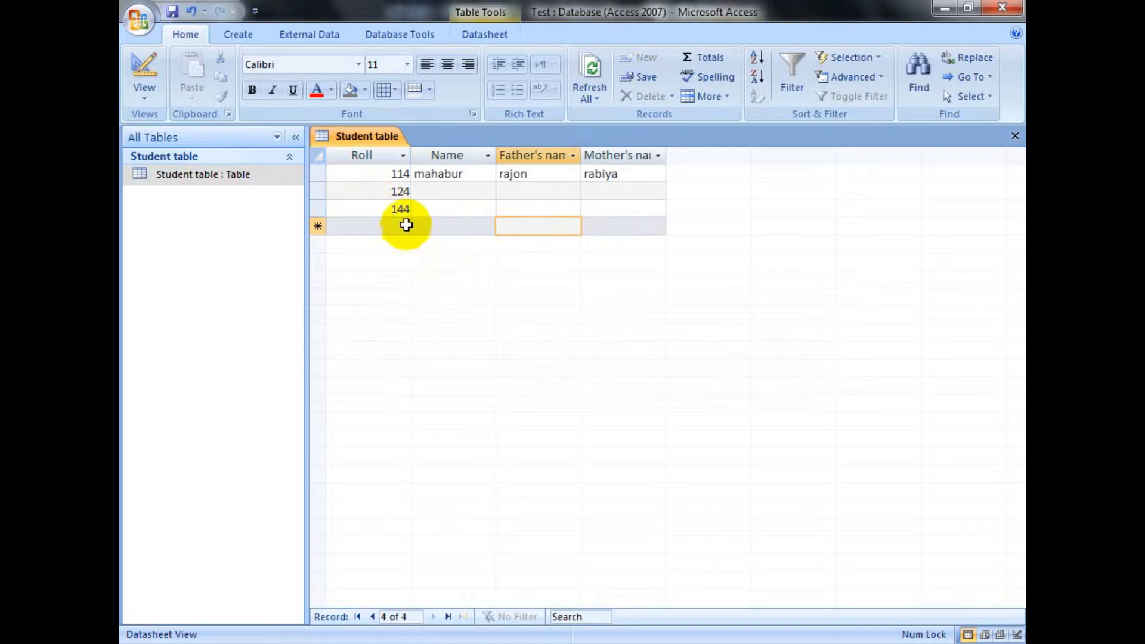
left_click(361, 226)
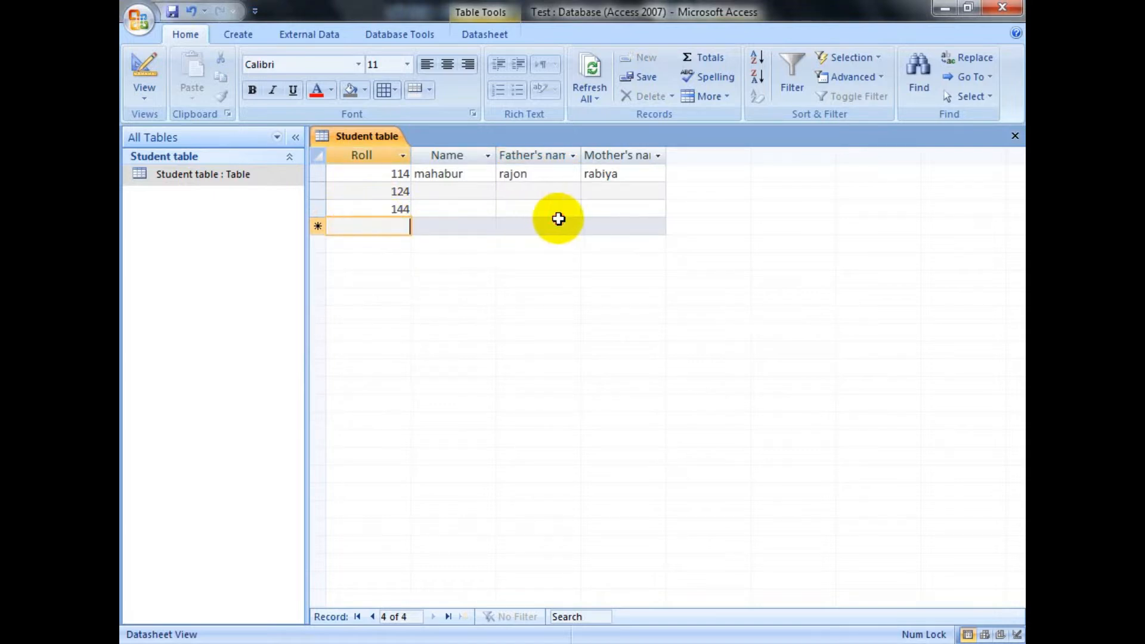
left_click(621, 226)
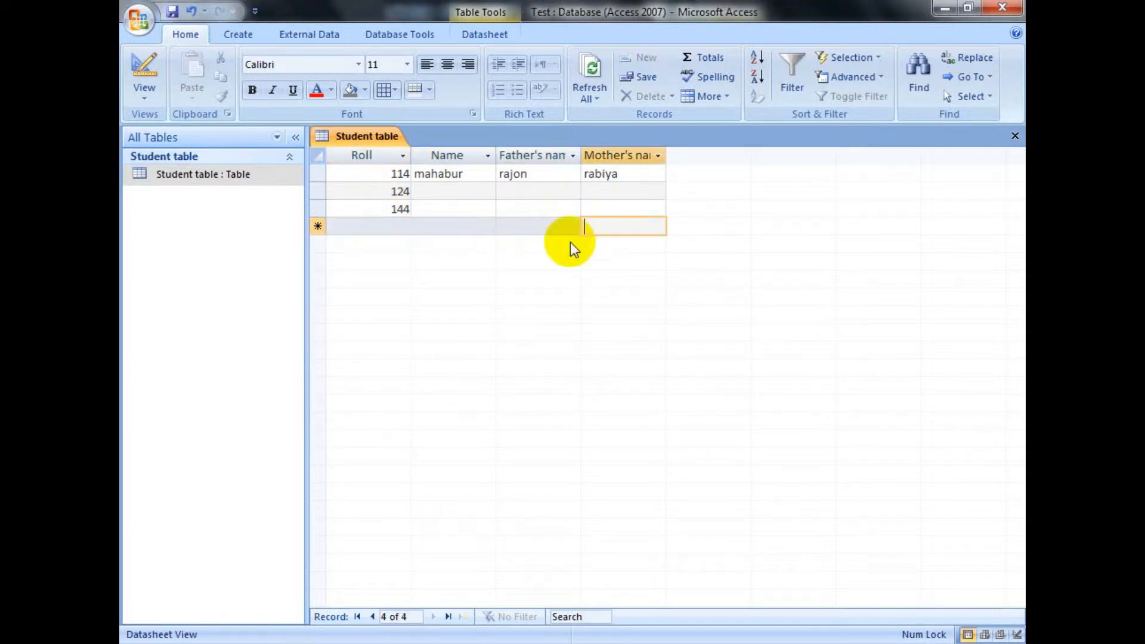
left_click(347, 245)
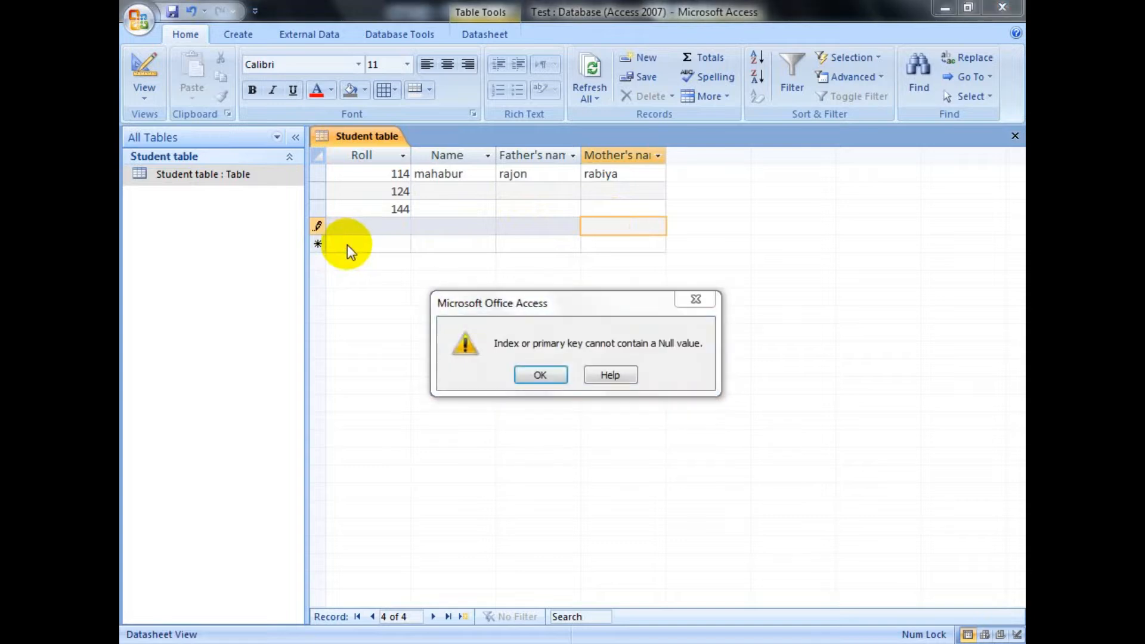
left_click(538, 376)
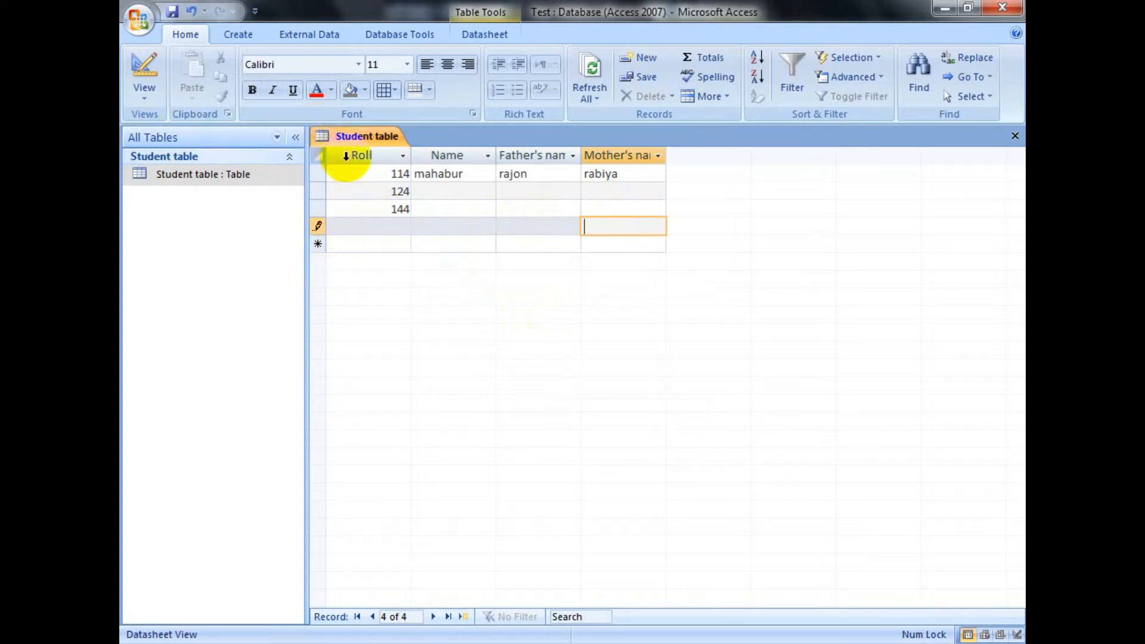
left_click(353, 155)
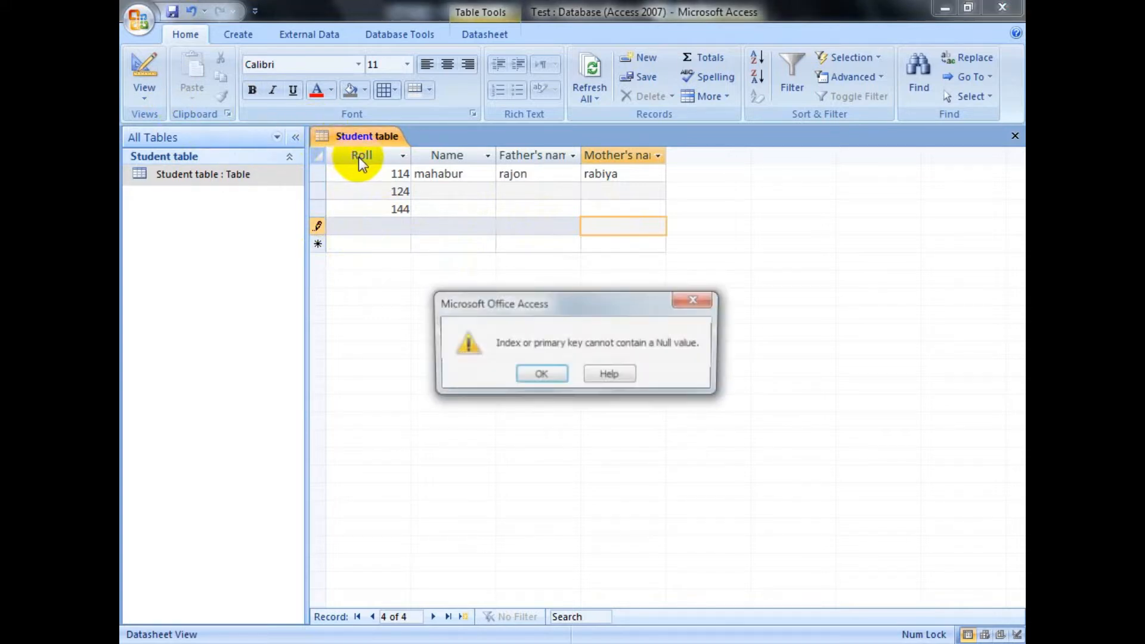
left_click(539, 376)
left_click(366, 222)
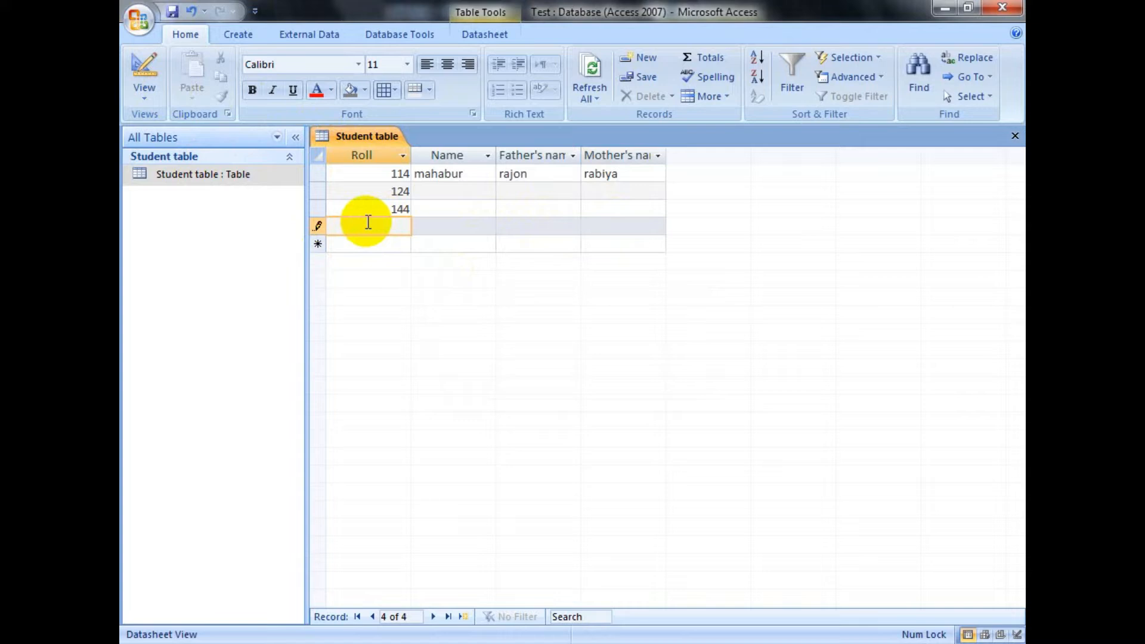
type("1144")
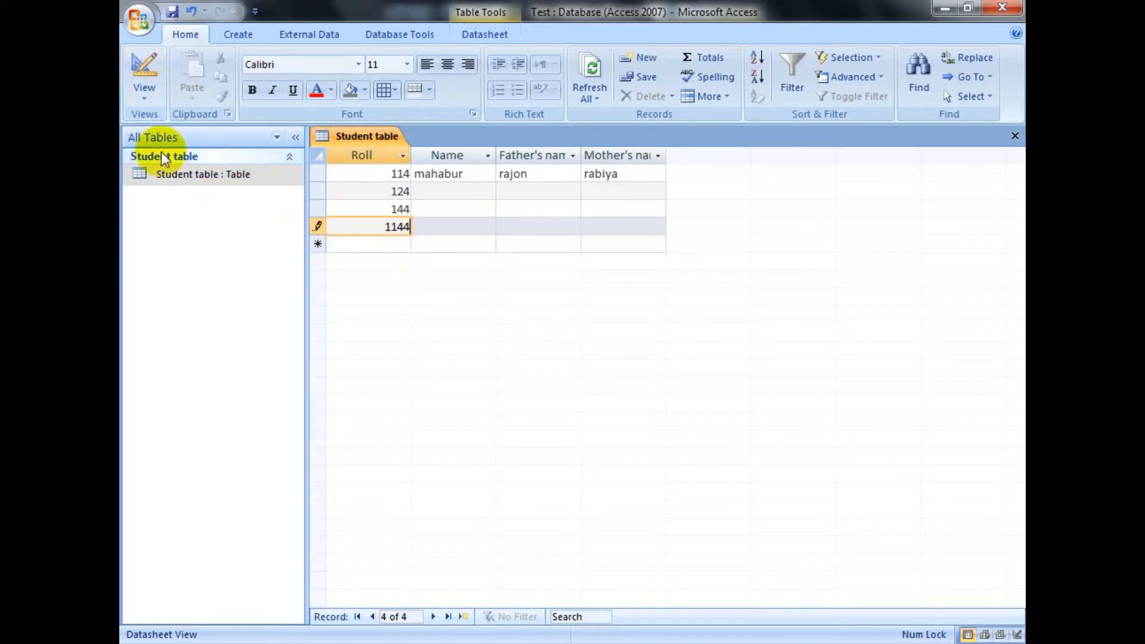
Step: Remove the primary key from the Roll field in Design View and close the Student table, saving the design changes
left_click(147, 102)
left_click(204, 250)
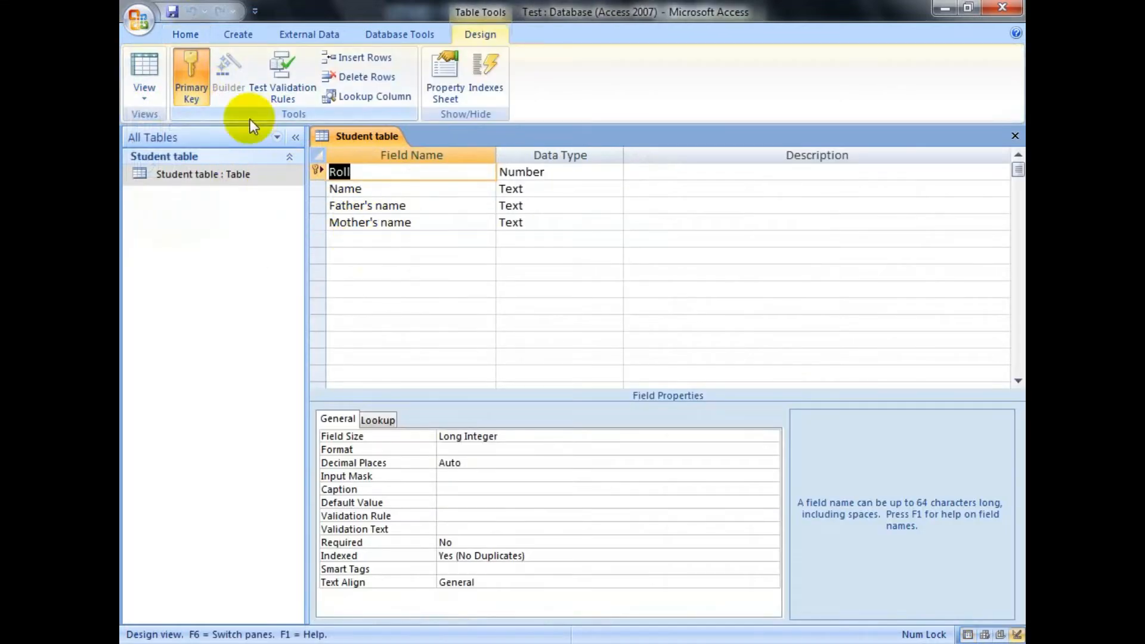
left_click(316, 171)
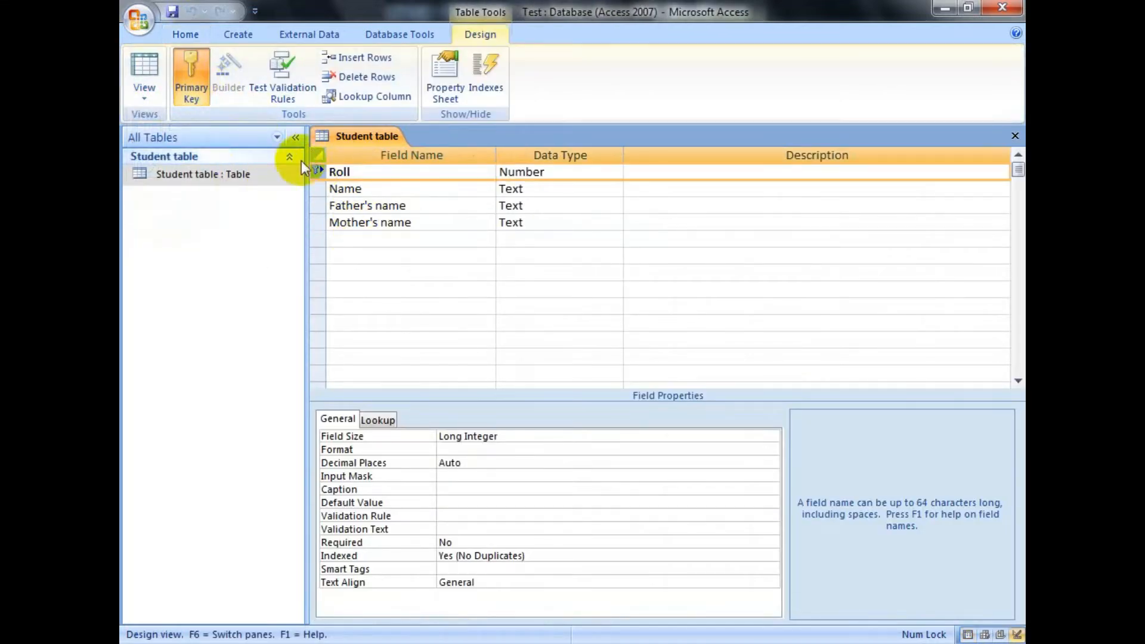
left_click(186, 66)
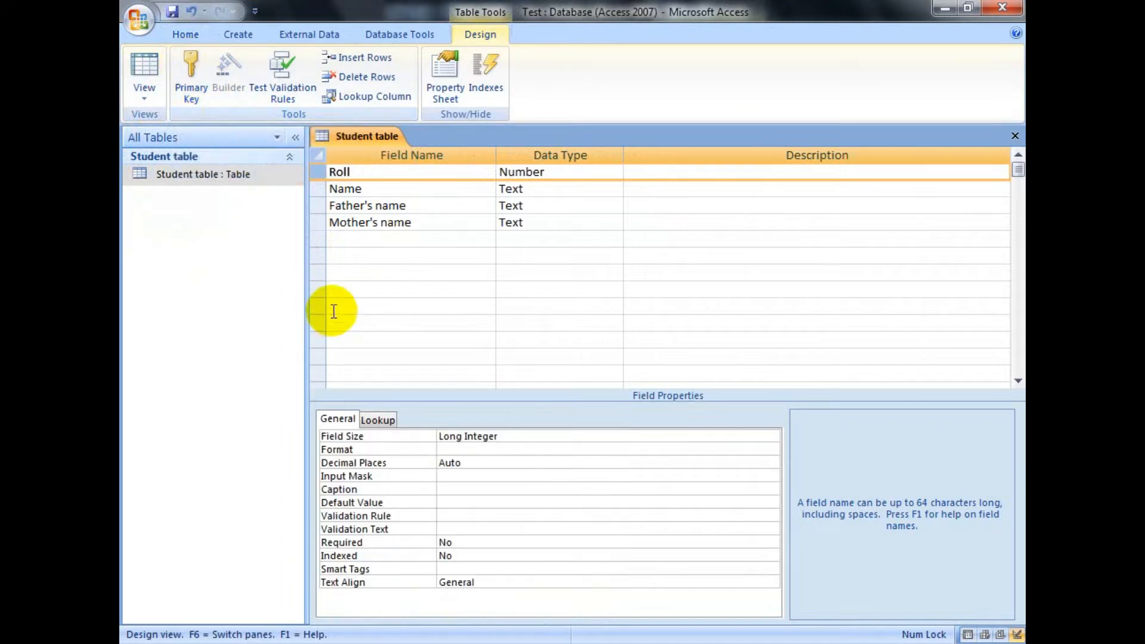
left_click(1014, 136)
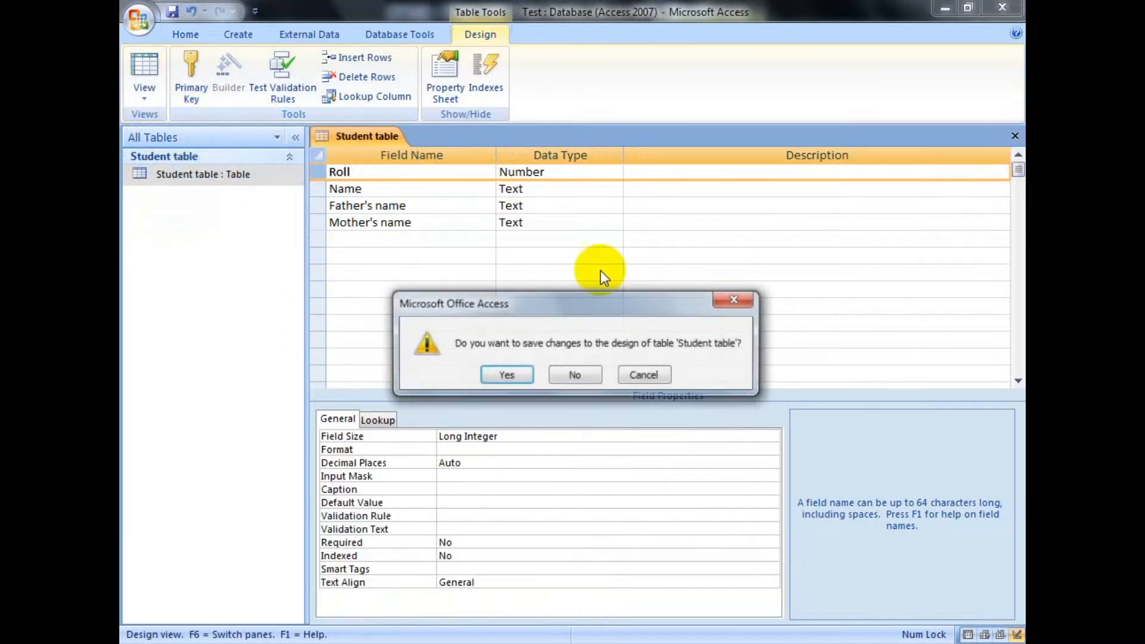
left_click(507, 374)
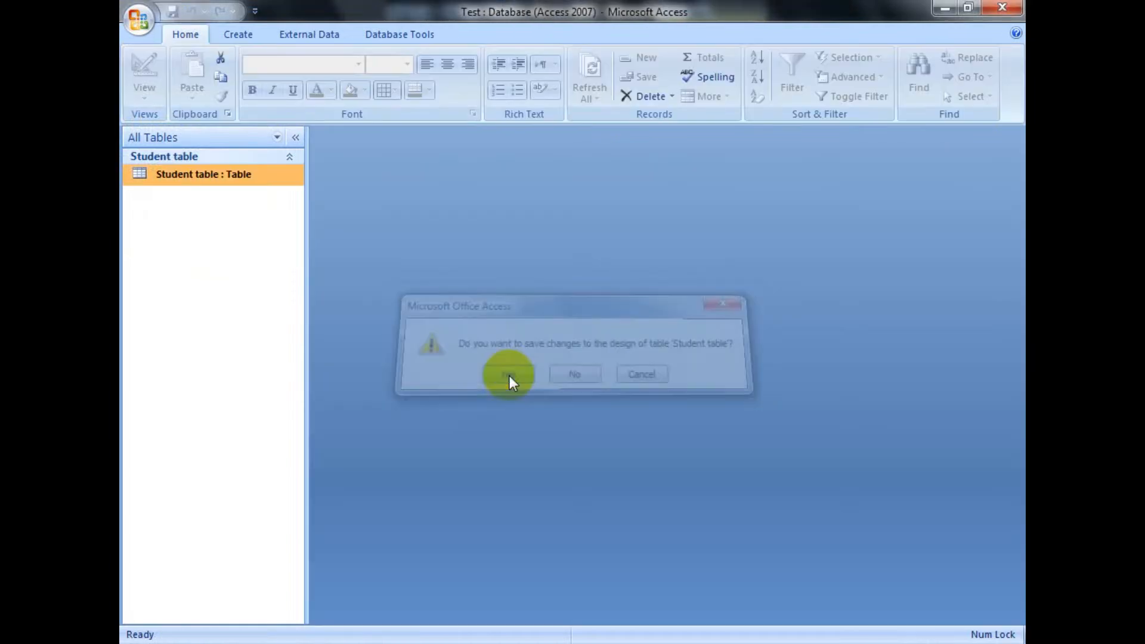
Step: Reopen the Student table and start a fifth record with its Roll left empty
double_click(192, 176)
left_click(363, 243)
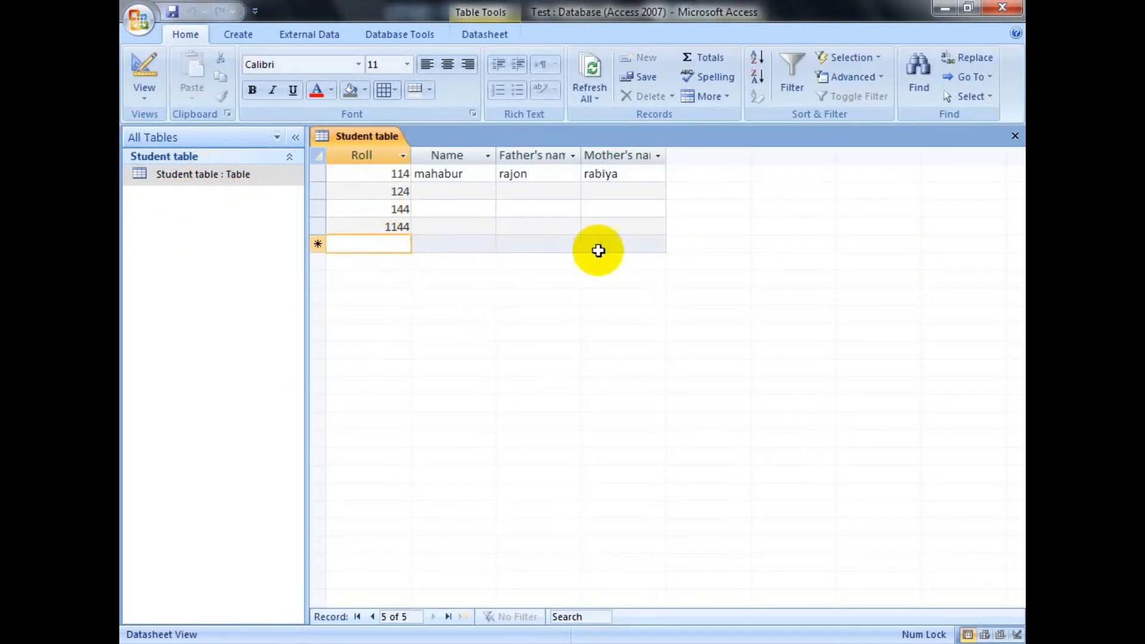
left_click(616, 242)
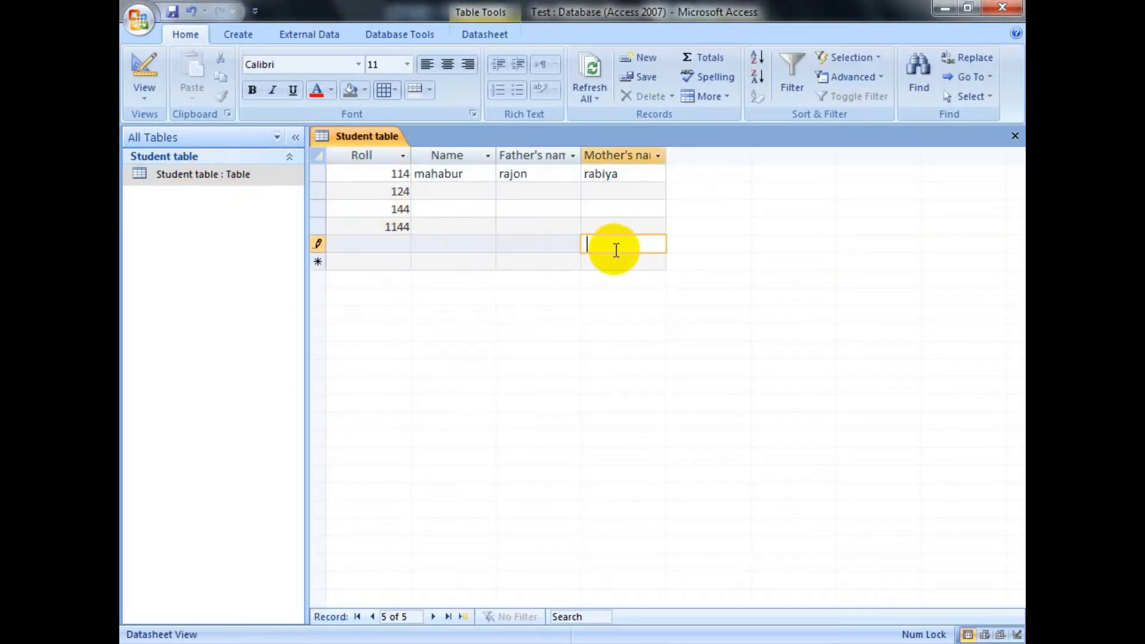
Step: Enter 128 as the sixth record's Roll and add a seventh record with its Roll left empty
left_click(382, 261)
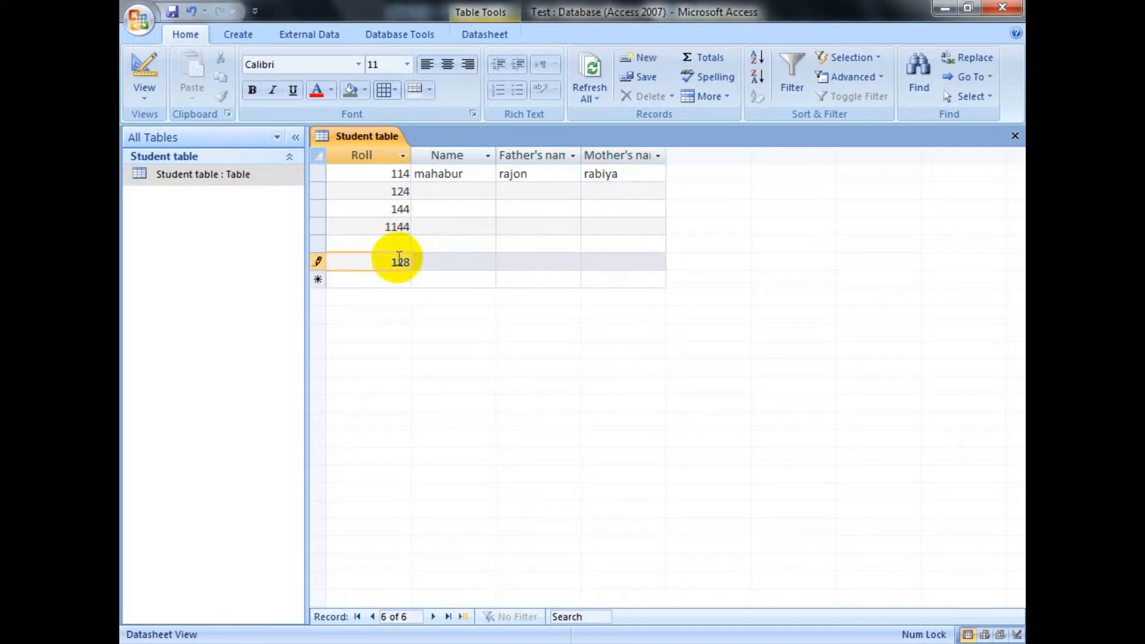
key("Down")
left_click(622, 278)
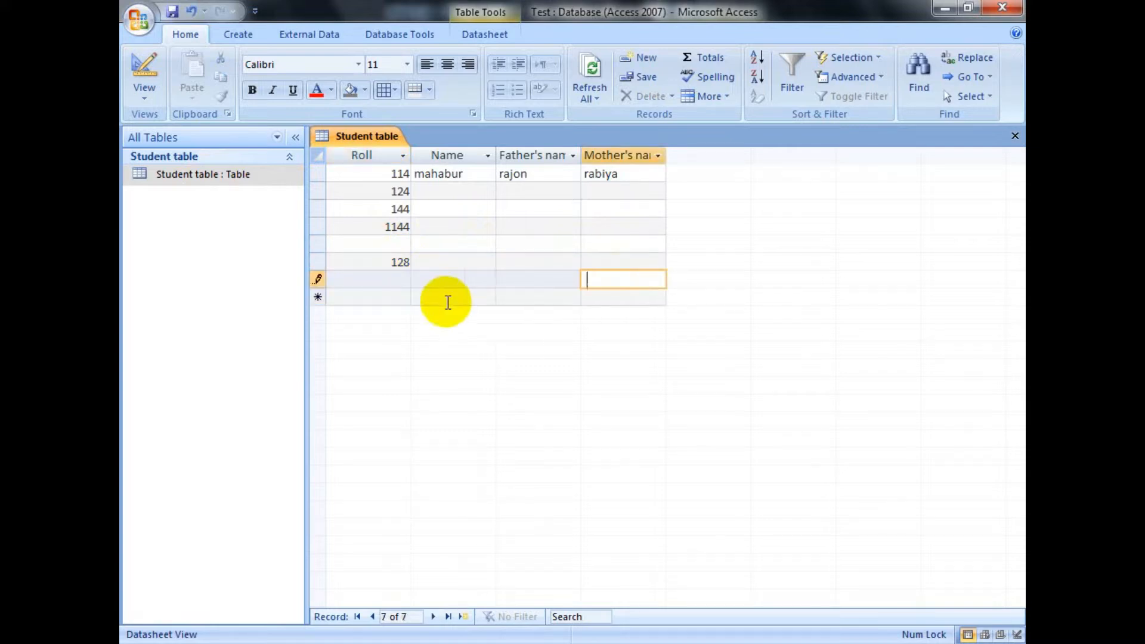
left_click(390, 298)
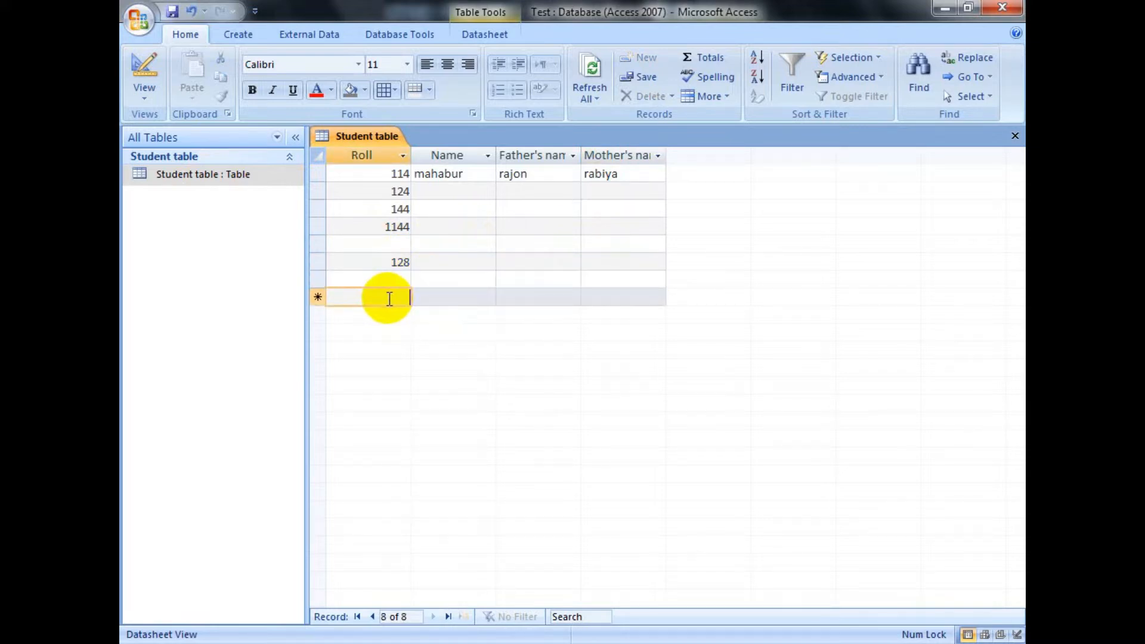
Step: Enter 200 as the eighth record's Roll, leaving its name fields empty
type("g")
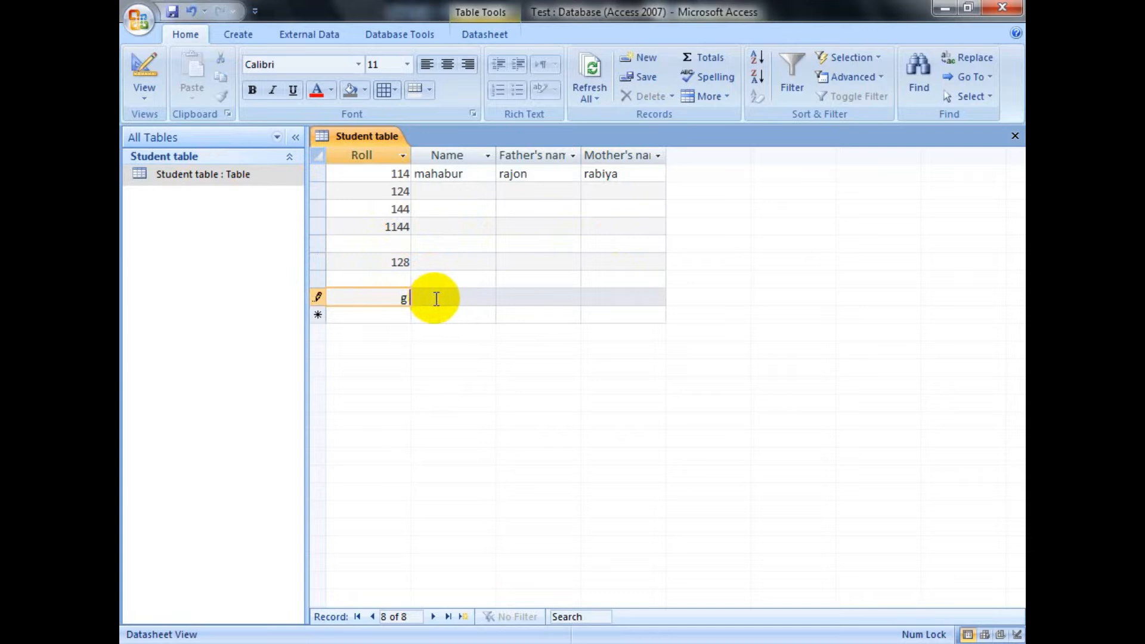
type("0")
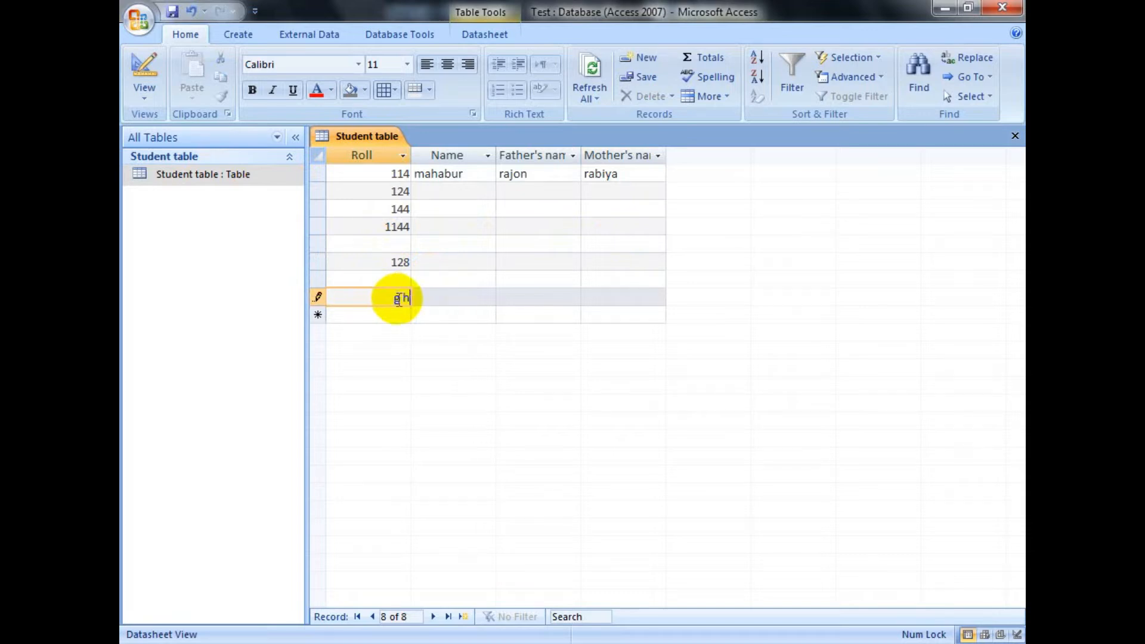
type("0")
key("Tab")
left_click(242, 174)
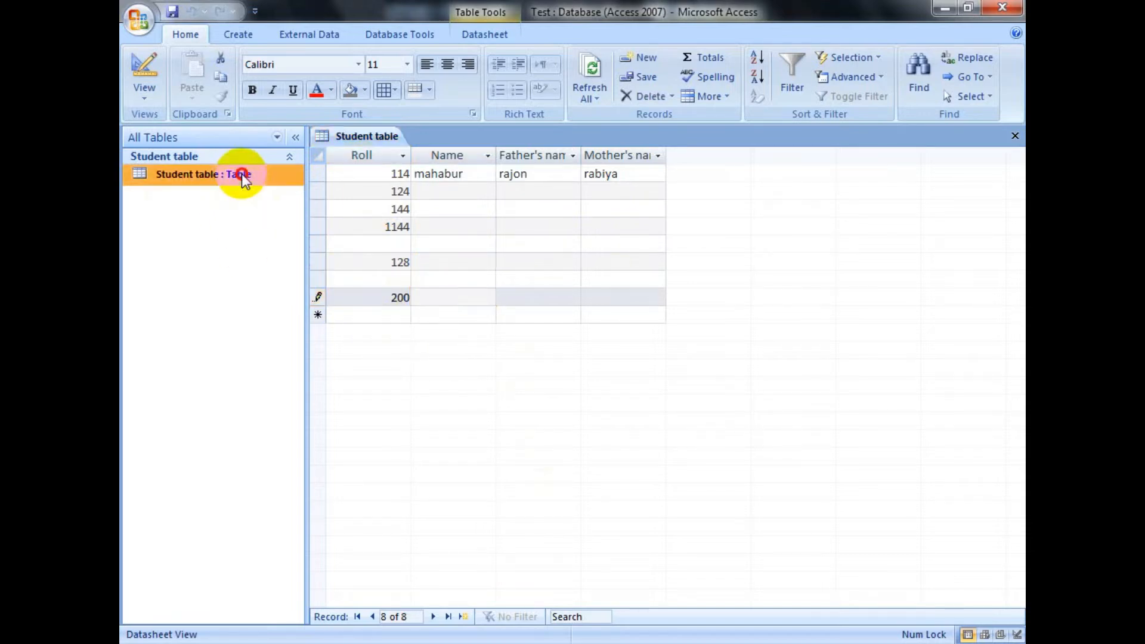
double_click(241, 174)
Step: Switch to the Word document and highlight the title row of Student table 1
mouse_move(636, 643)
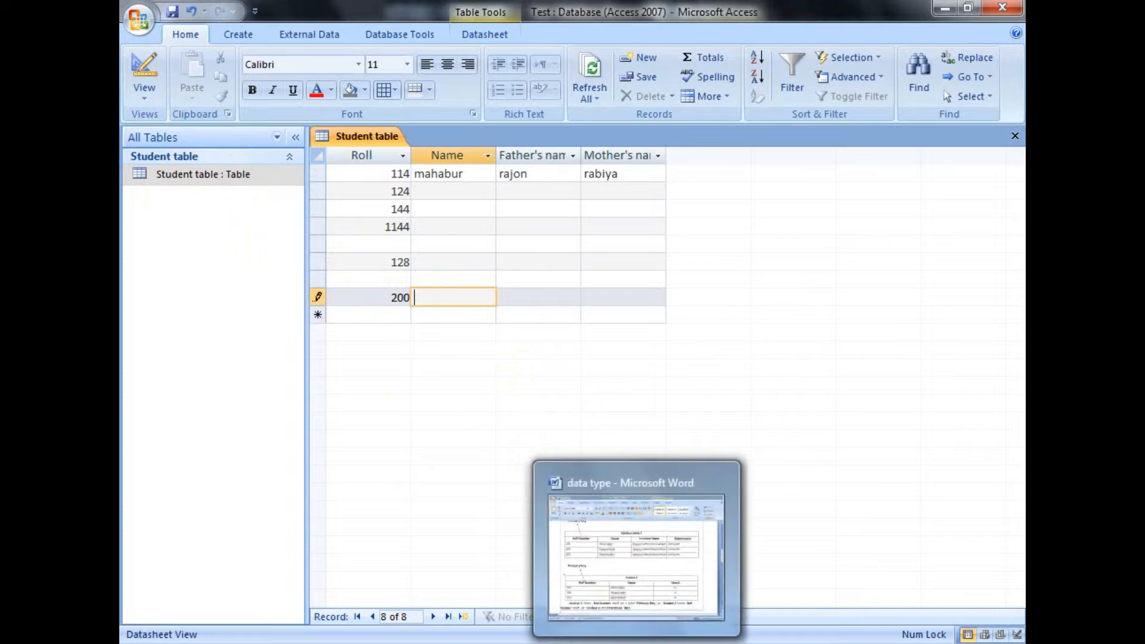
left_click(623, 615)
scroll(447, 312, "up", 6)
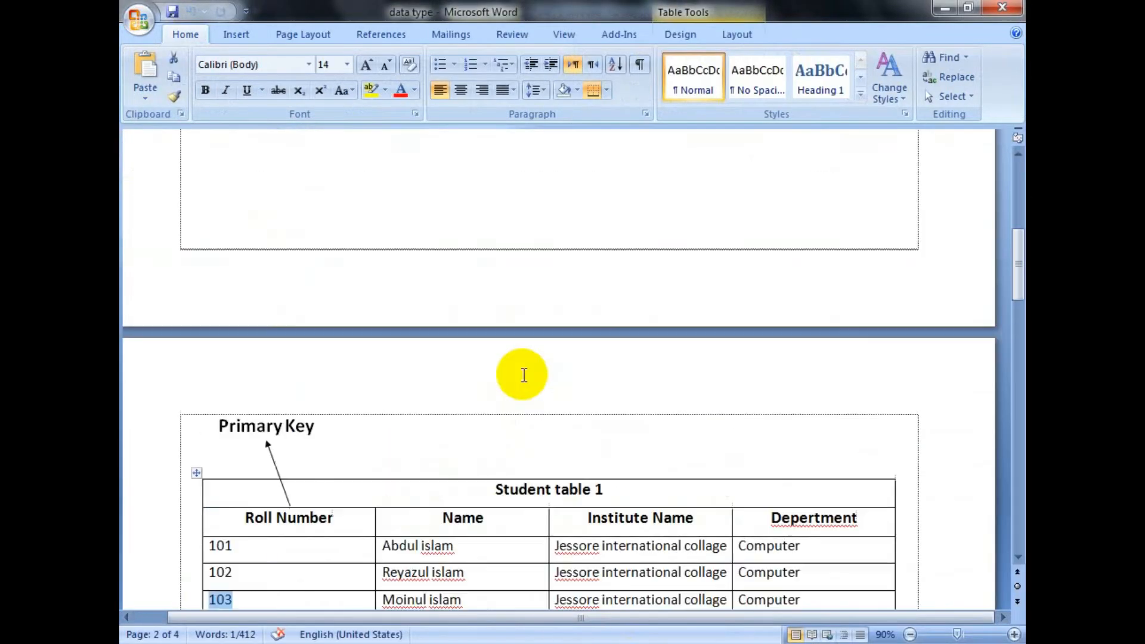
scroll(524, 374, "up", 5)
left_click_drag(426, 260, 810, 248)
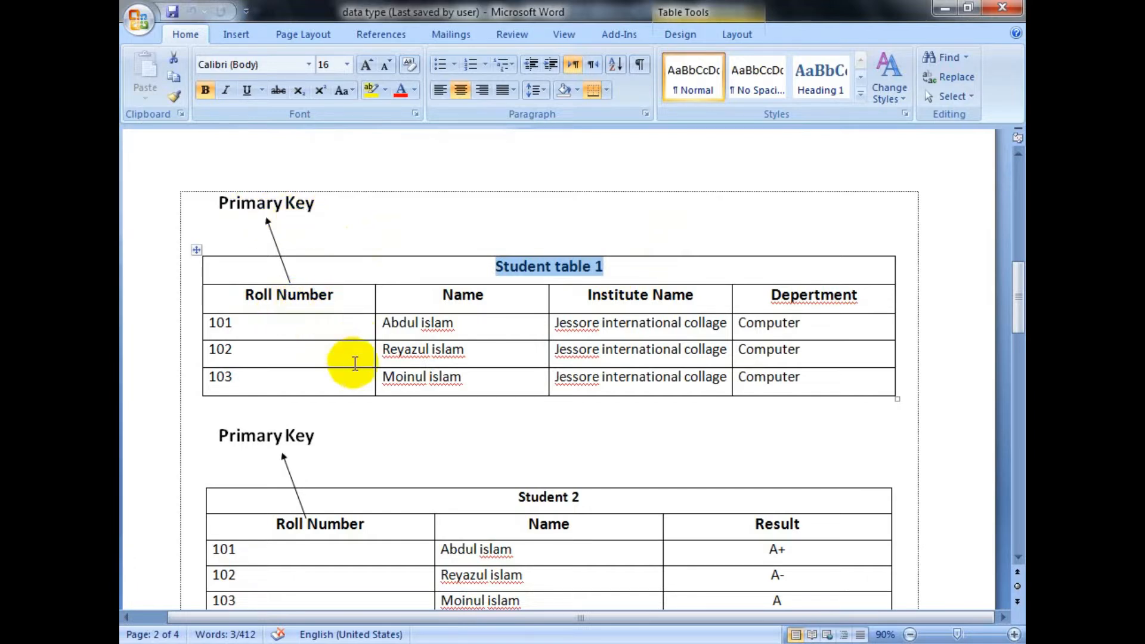
Step: Look over both student tables and highlight the Primary Key label above Student table 1
scroll(411, 475, "down", 1)
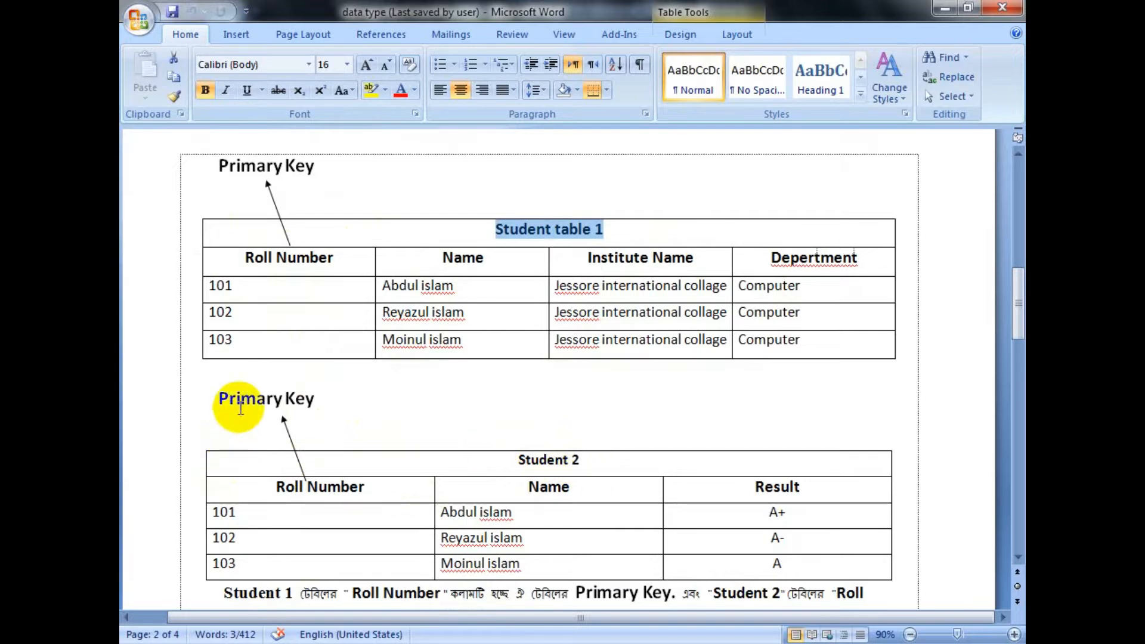
scroll(367, 426, "down", 1)
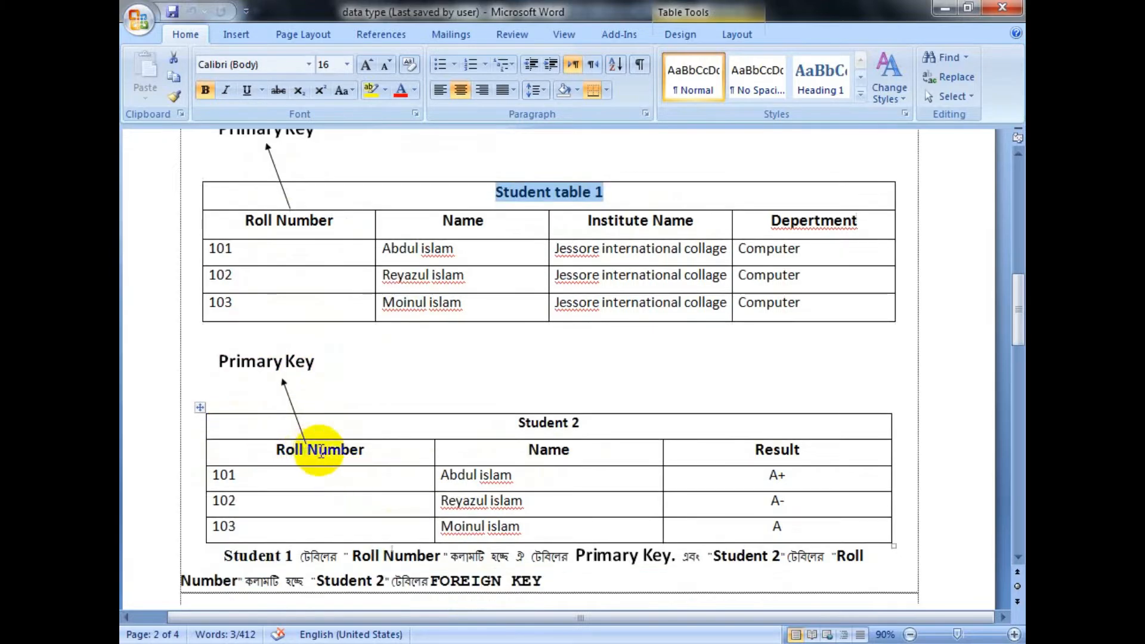
scroll(366, 396, "up", 2)
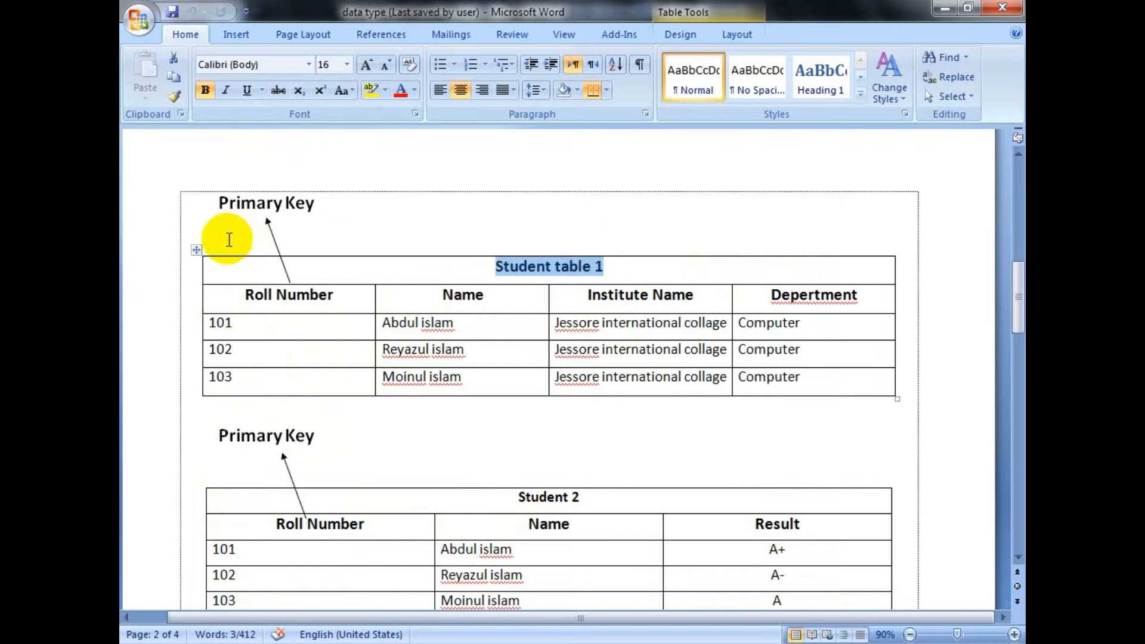
left_click(227, 239)
left_click(307, 210)
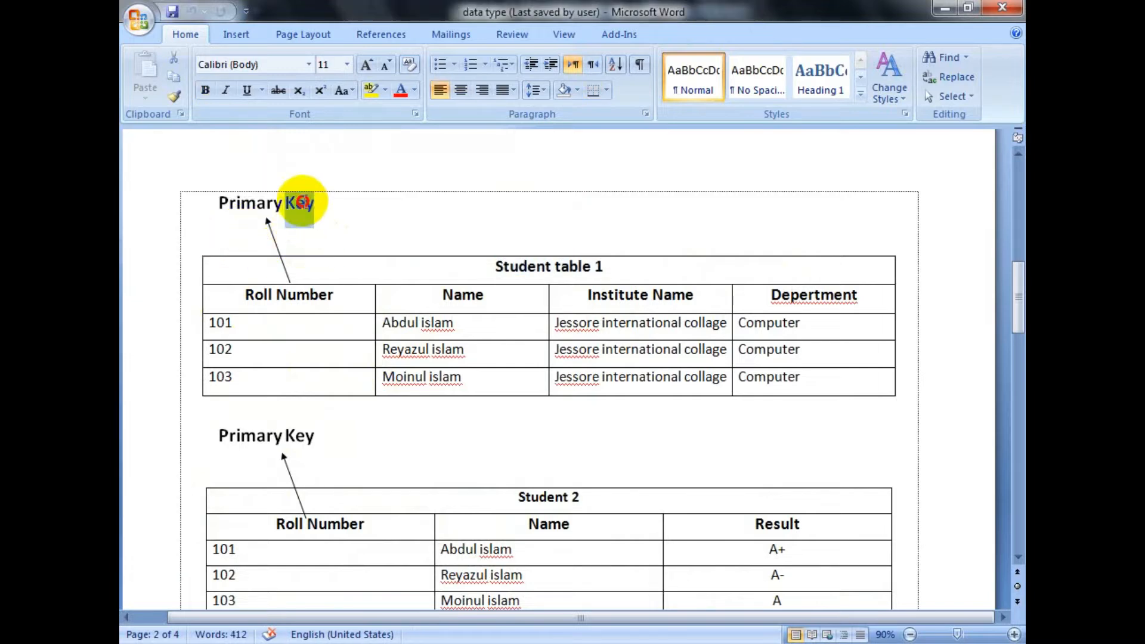
triple_click(299, 200)
Step: Highlight the Primary Key label above the Student 2 table and view the explanation below that table
scroll(349, 444, "down", 1)
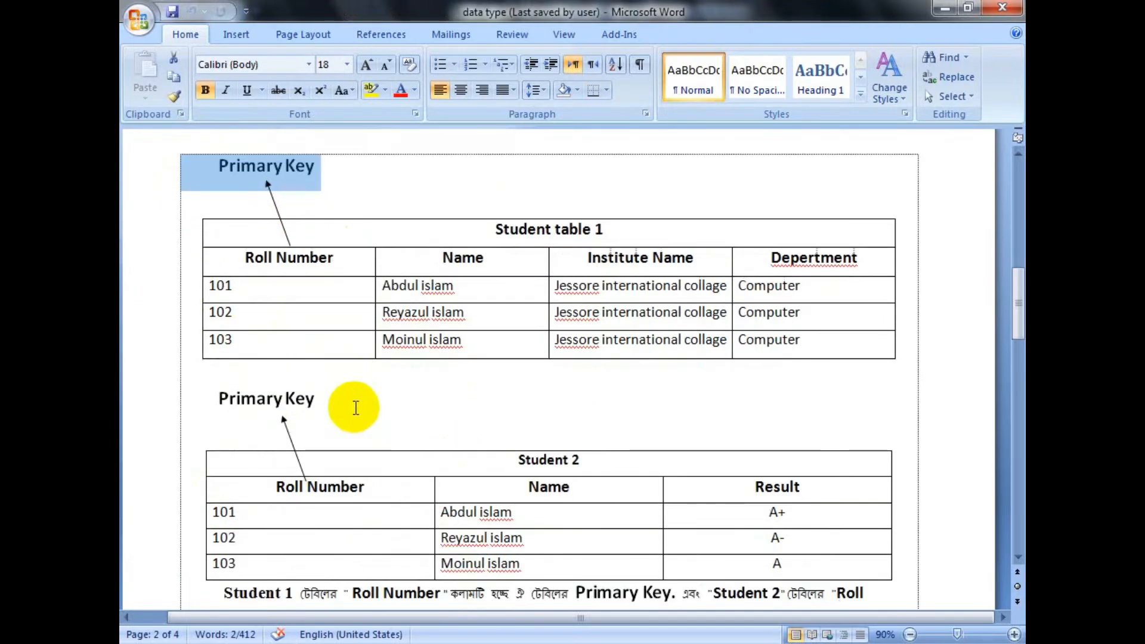
left_click_drag(352, 405, 216, 396)
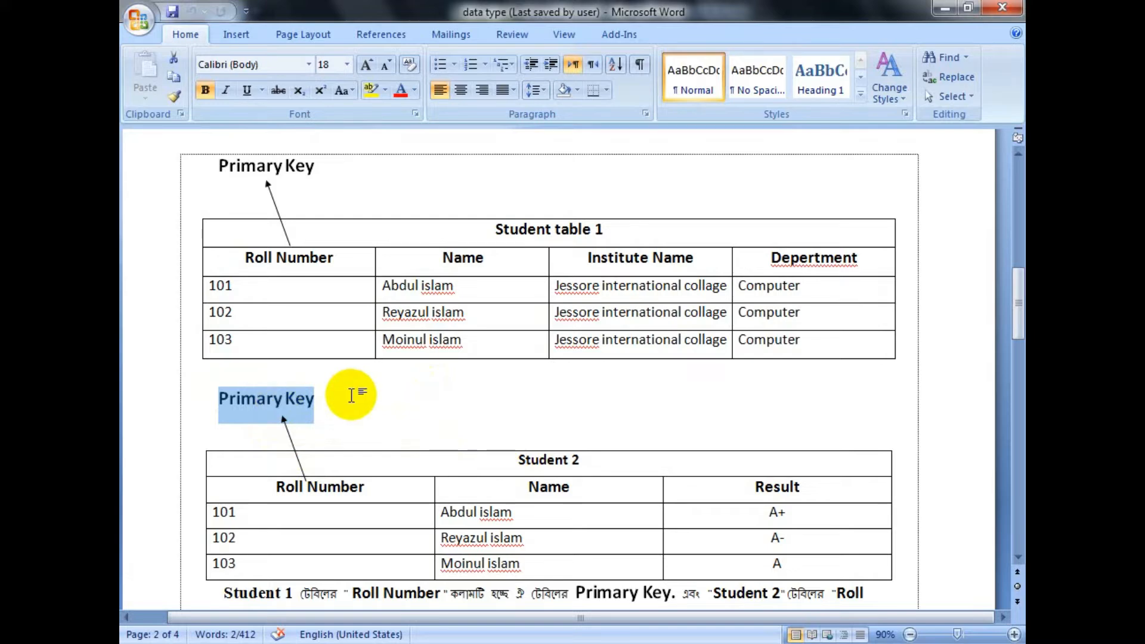
scroll(403, 447, "down", 3)
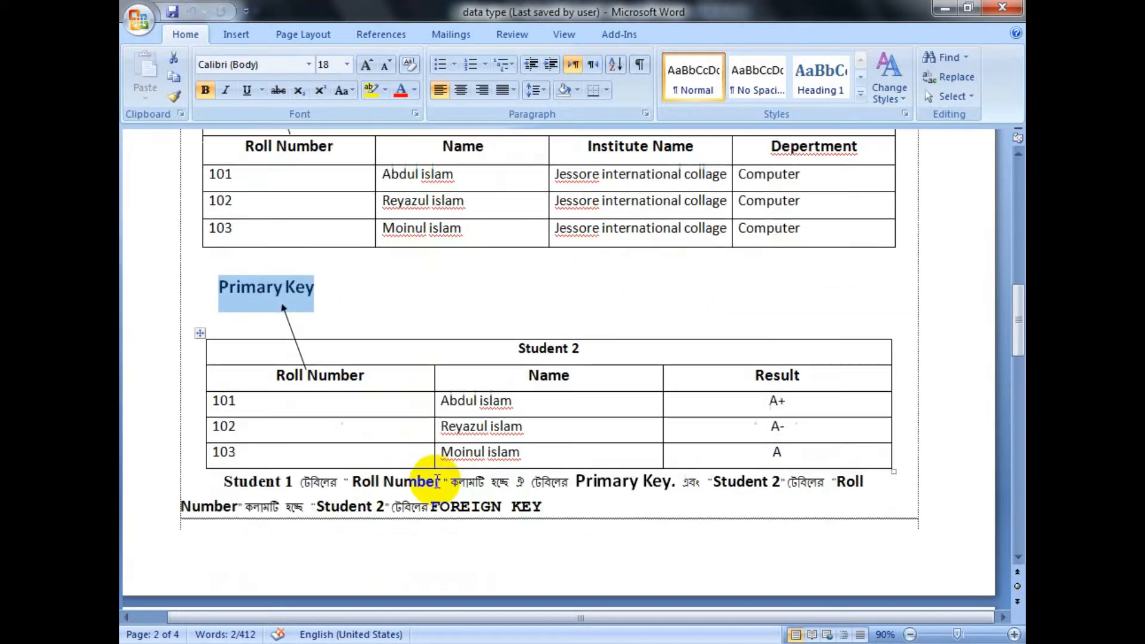
Step: Highlight Roll Number and Primary Key in the explanation below Student 2, plus the Primary Key labels above both tables
left_click_drag(222, 482, 442, 483)
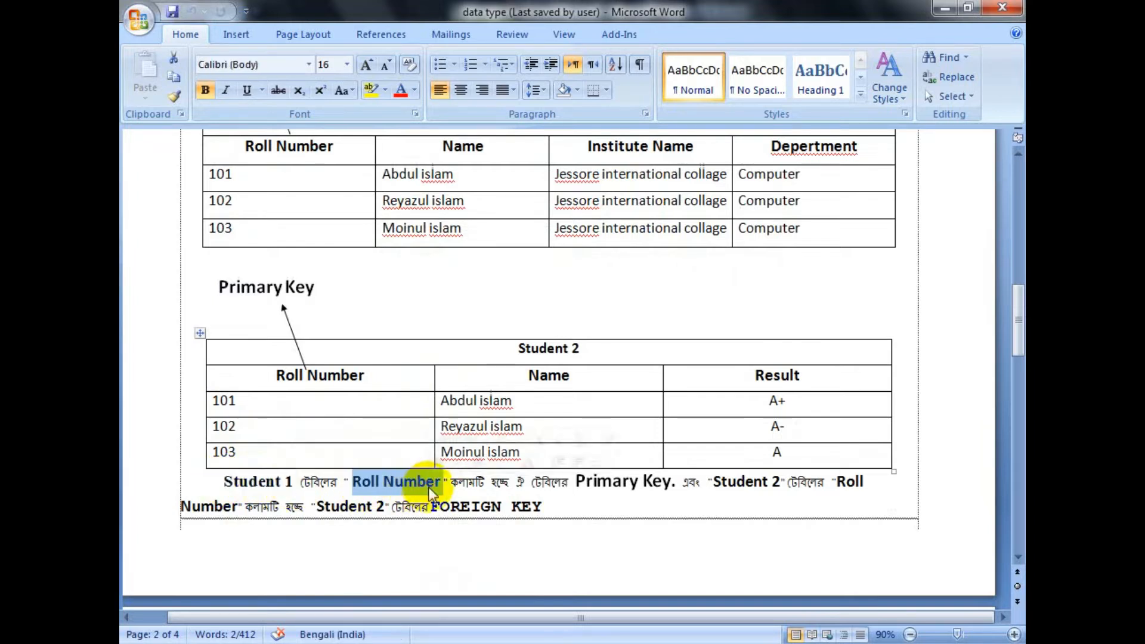
left_click_drag(575, 482, 671, 484)
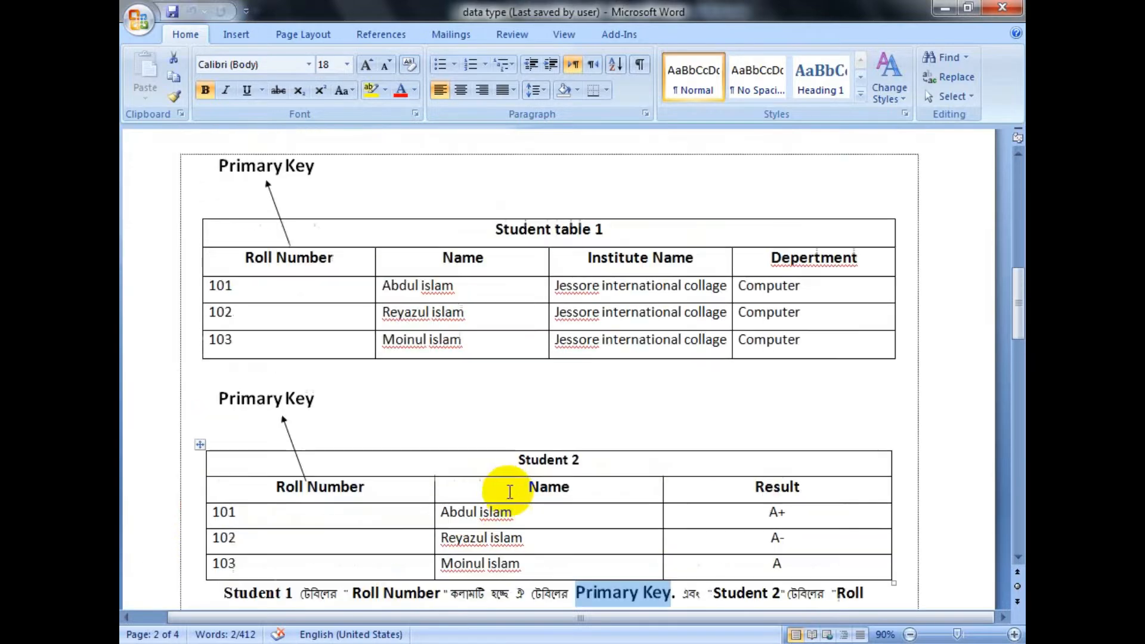
scroll(519, 495, "up", 3)
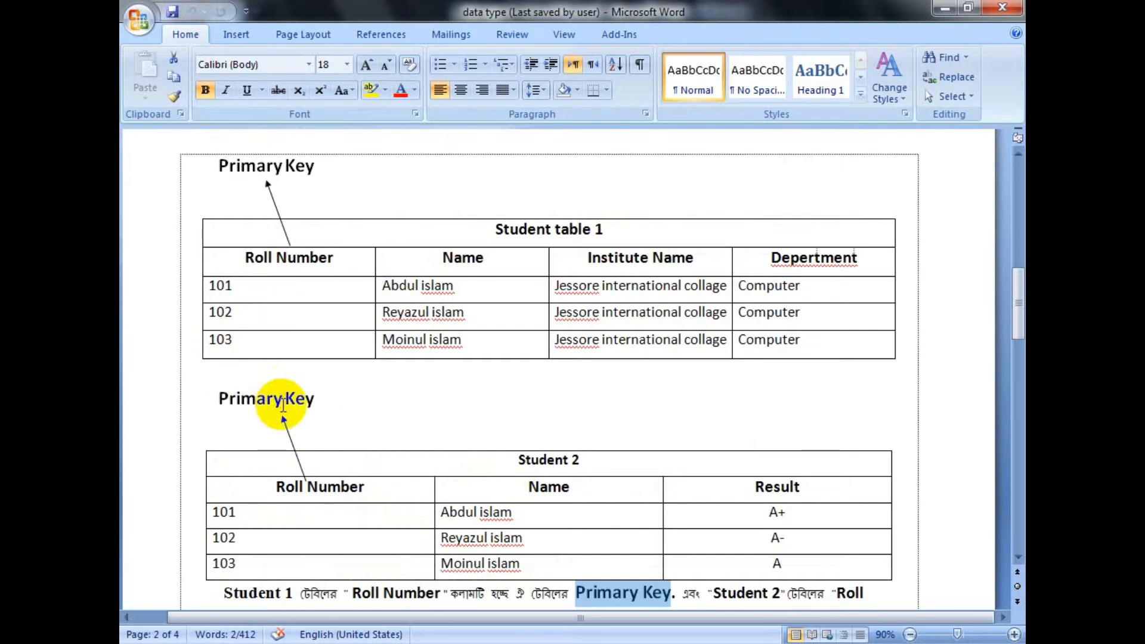
left_click_drag(216, 168, 324, 194)
left_click_drag(214, 401, 328, 401)
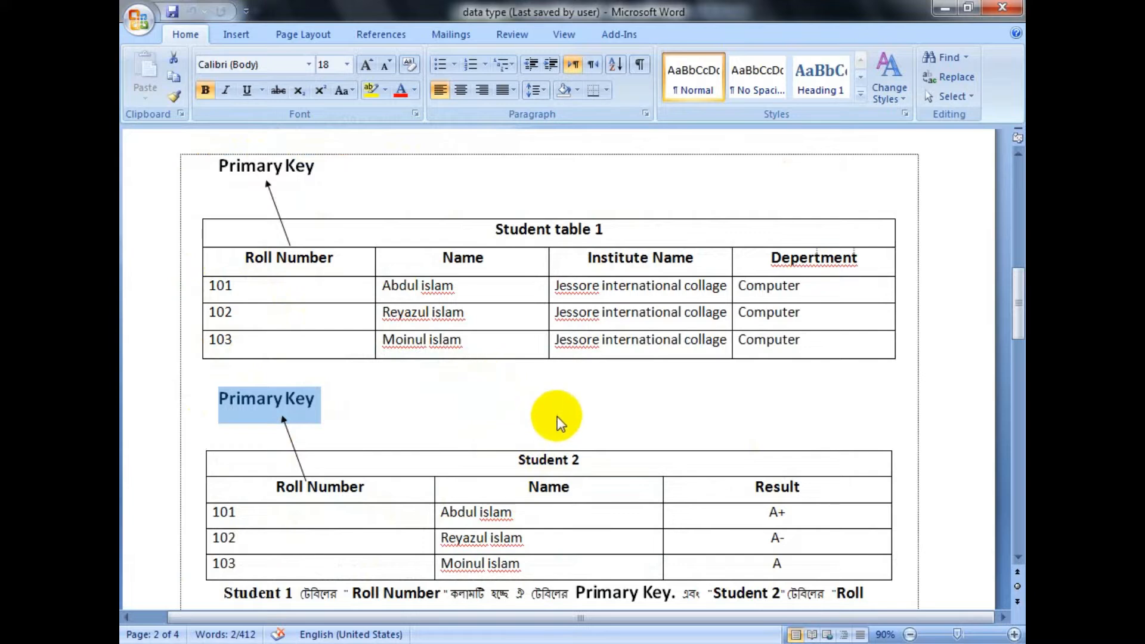
Step: Go to the topic list on the first page and highlight the heading Data Type in ms Access
scroll(569, 434, "down", 1)
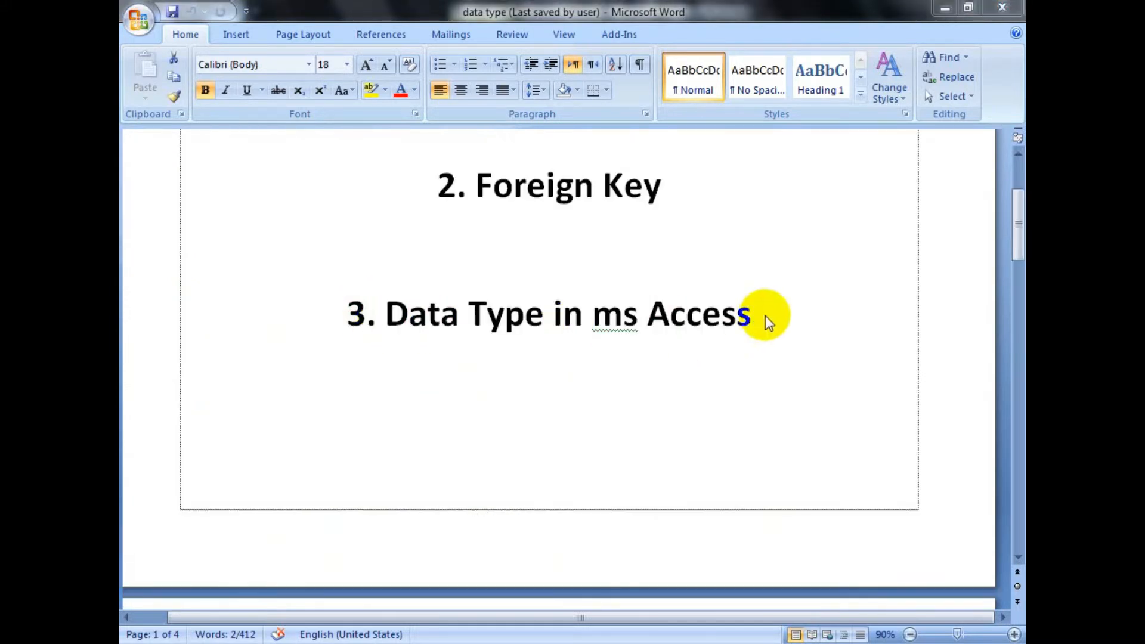
left_click(766, 313)
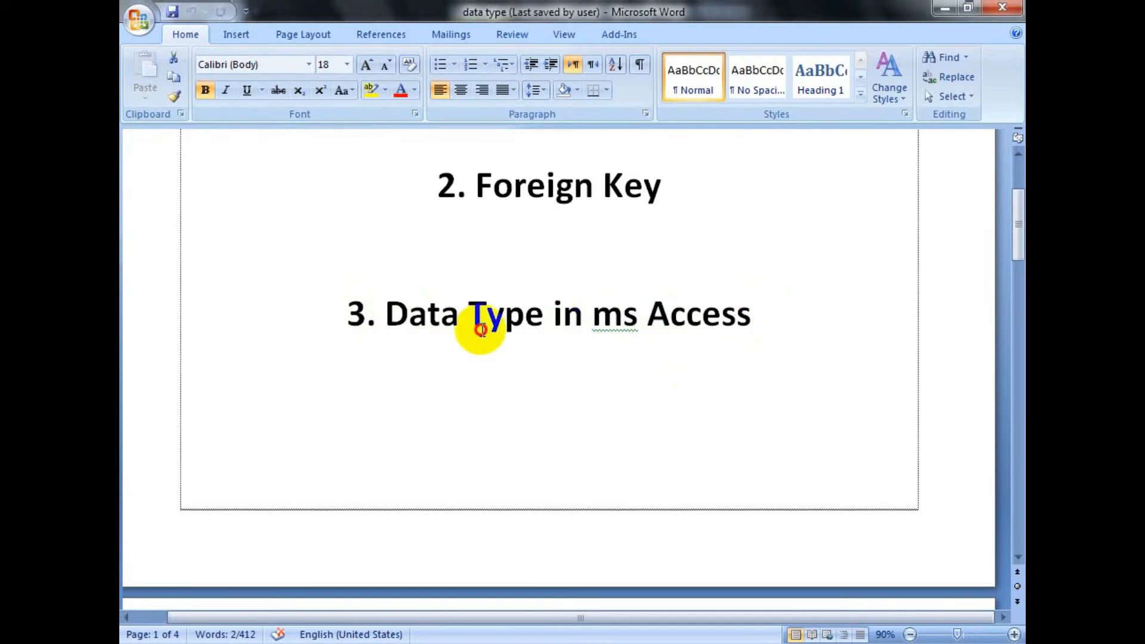
left_click(386, 316)
left_click_drag(386, 316, 821, 328)
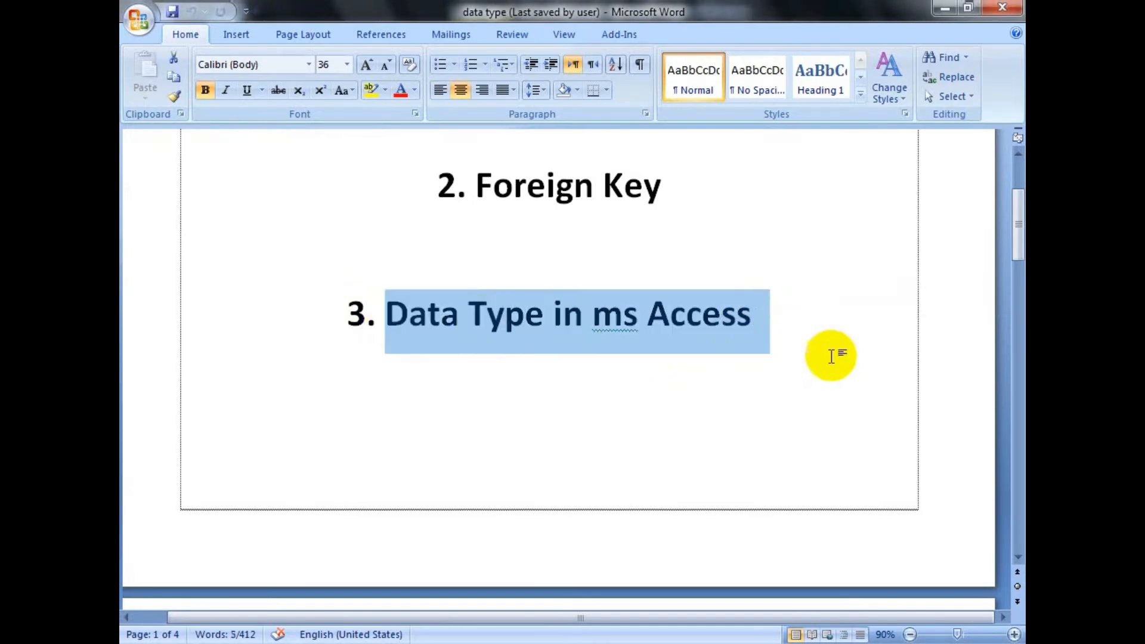
scroll(853, 375, "down", 3)
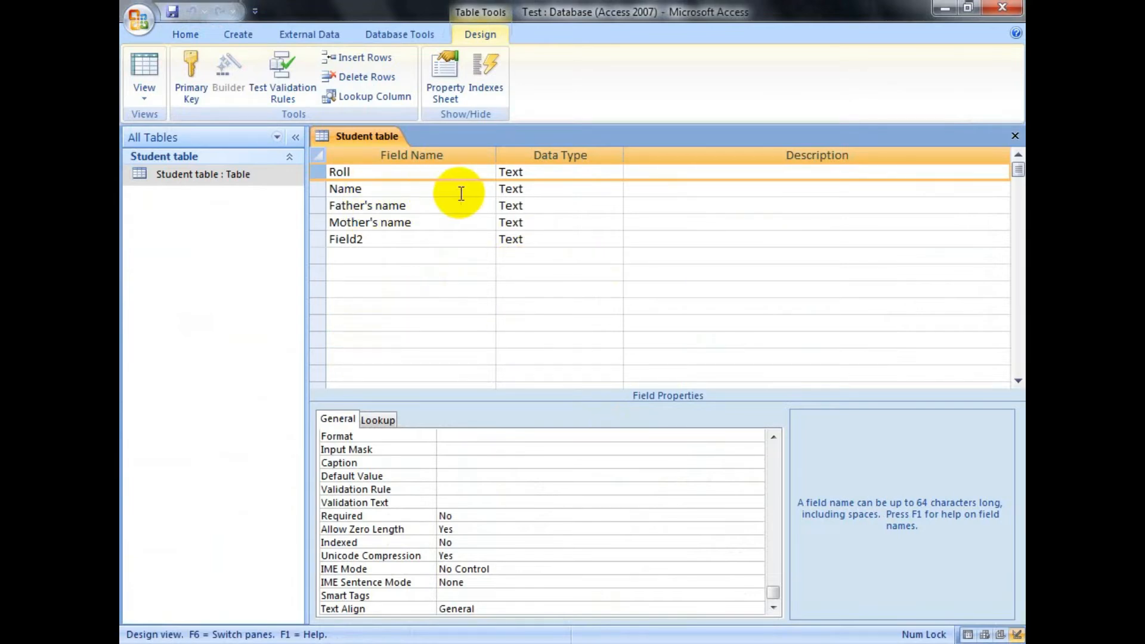
Step: Switch to Access and view the available data types for the Student table's Roll field, keeping Text
left_click(616, 173)
left_click(616, 173)
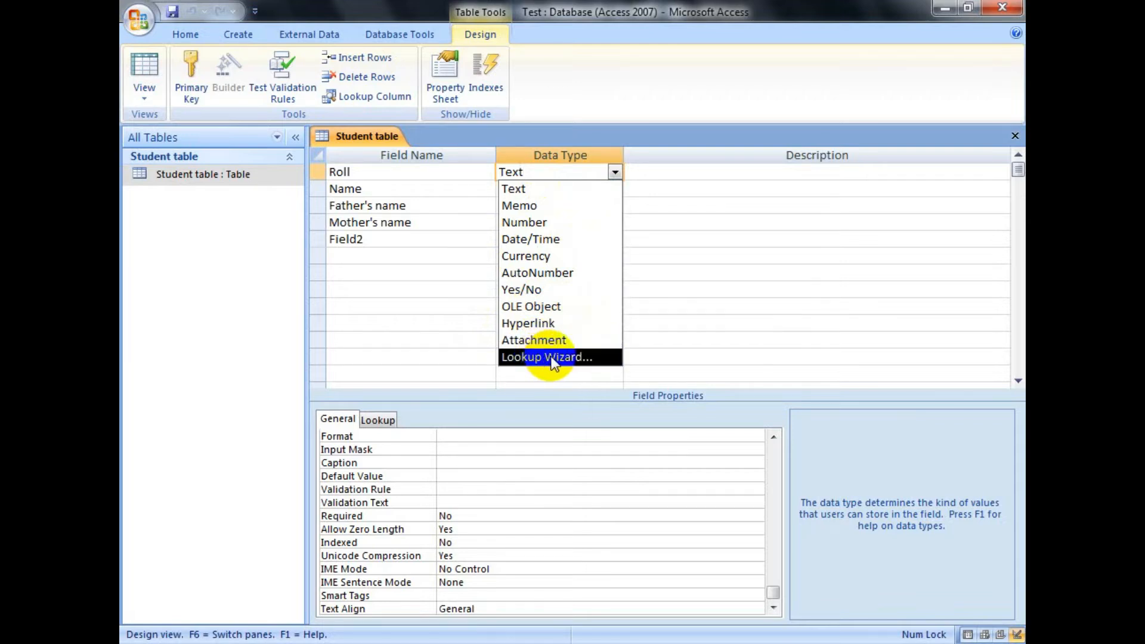
left_click(417, 170)
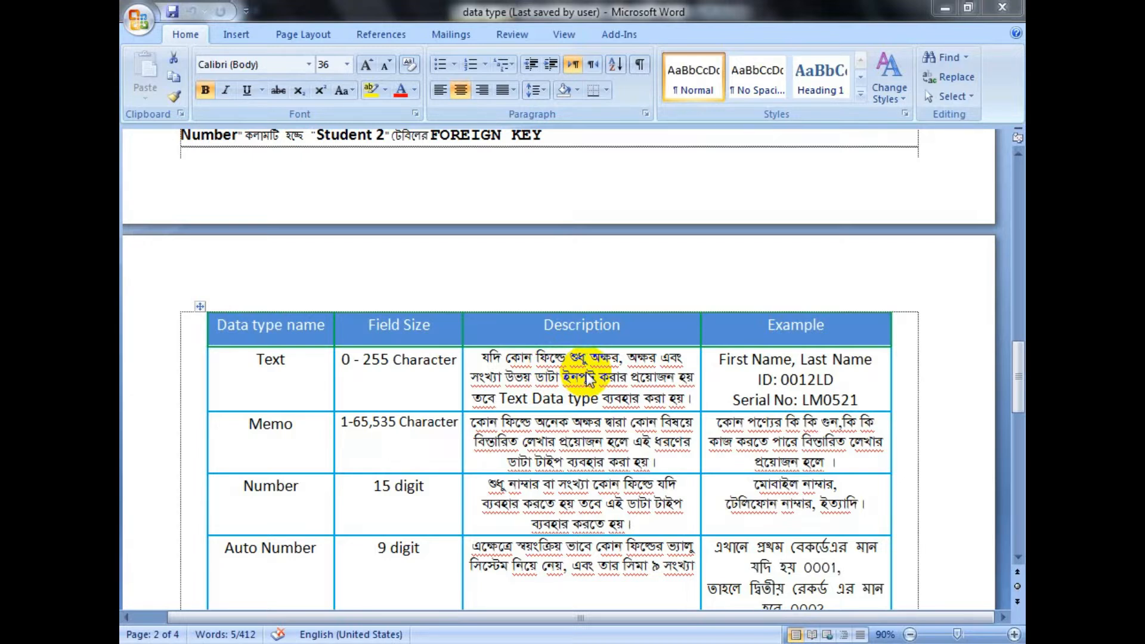
Step: In the Word document, append @ to the sample ID in the Text row's Example cell, then highlight Last Name and the @
left_click(719, 362)
key("alt")
left_click_drag(722, 361, 865, 360)
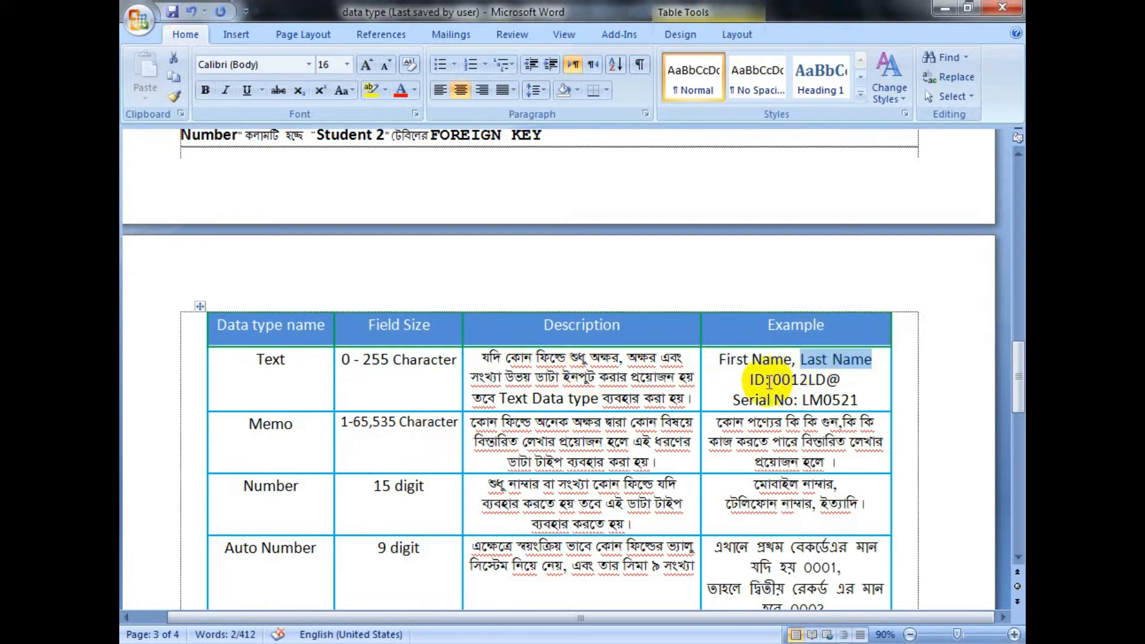
left_click_drag(750, 383, 778, 382)
left_click(781, 380)
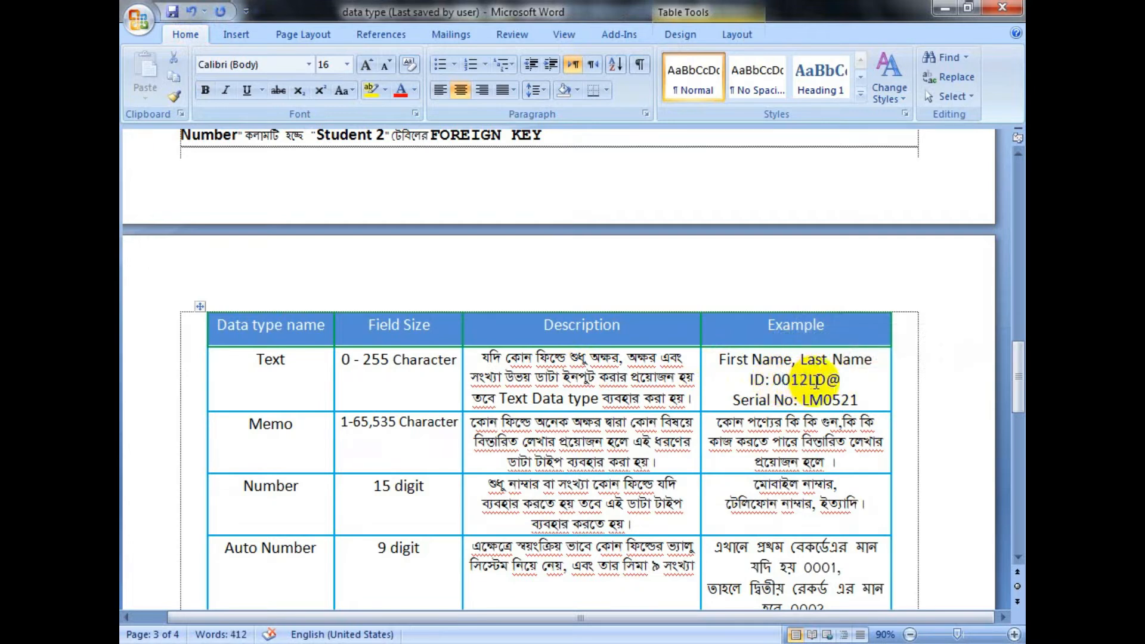
left_click(816, 381)
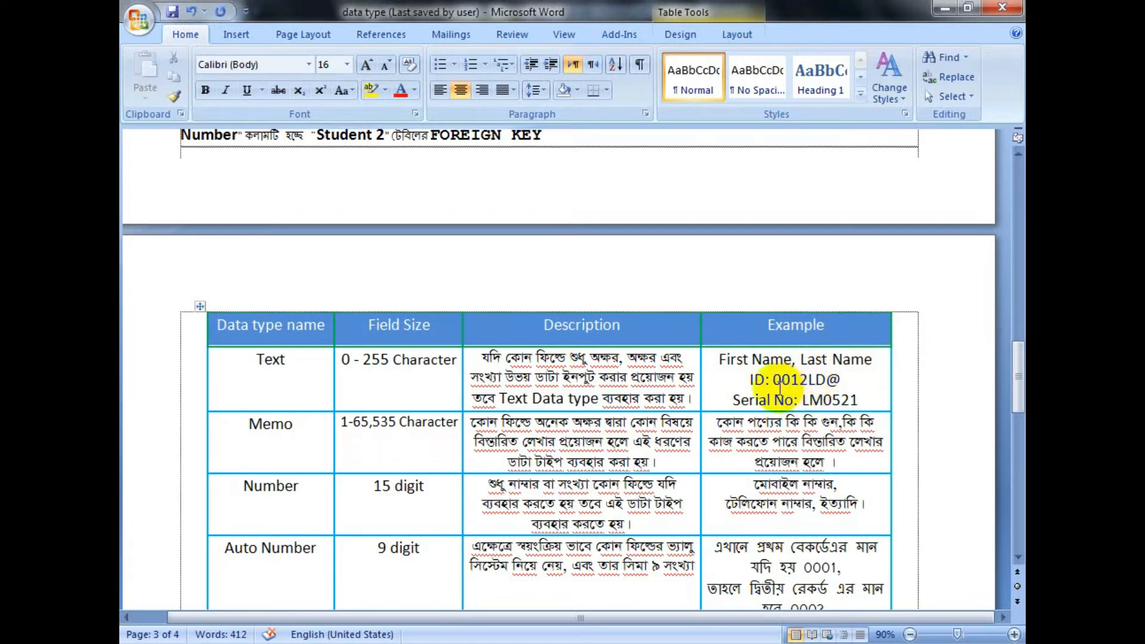
double_click(830, 381)
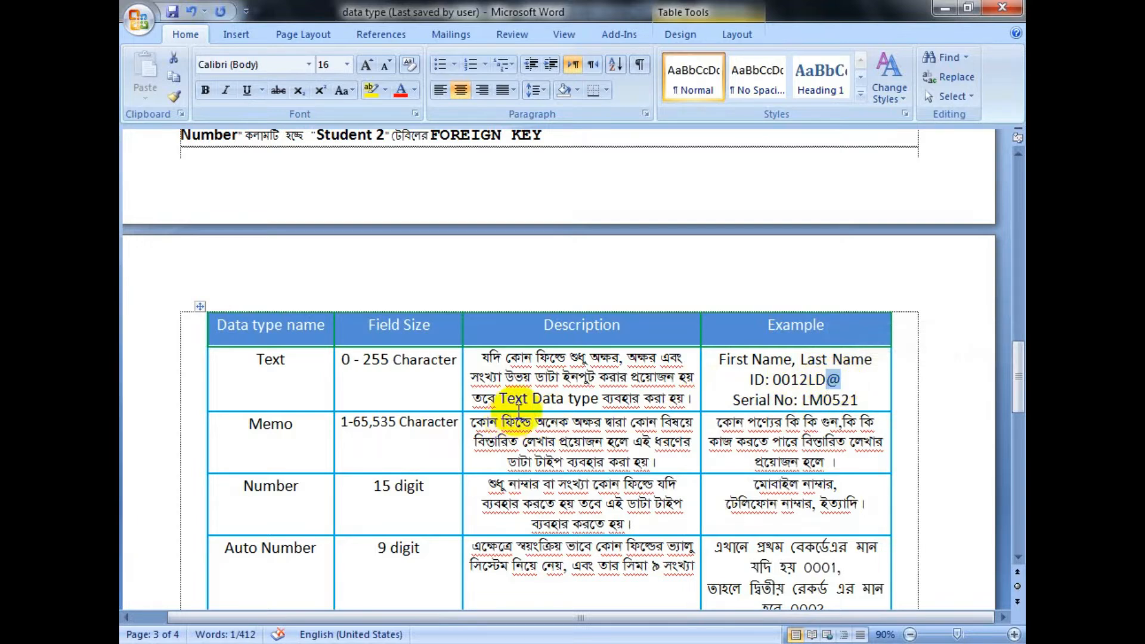
Step: Highlight the Text data type name and its field size, 0 - 255 Character
left_click_drag(248, 371, 294, 365)
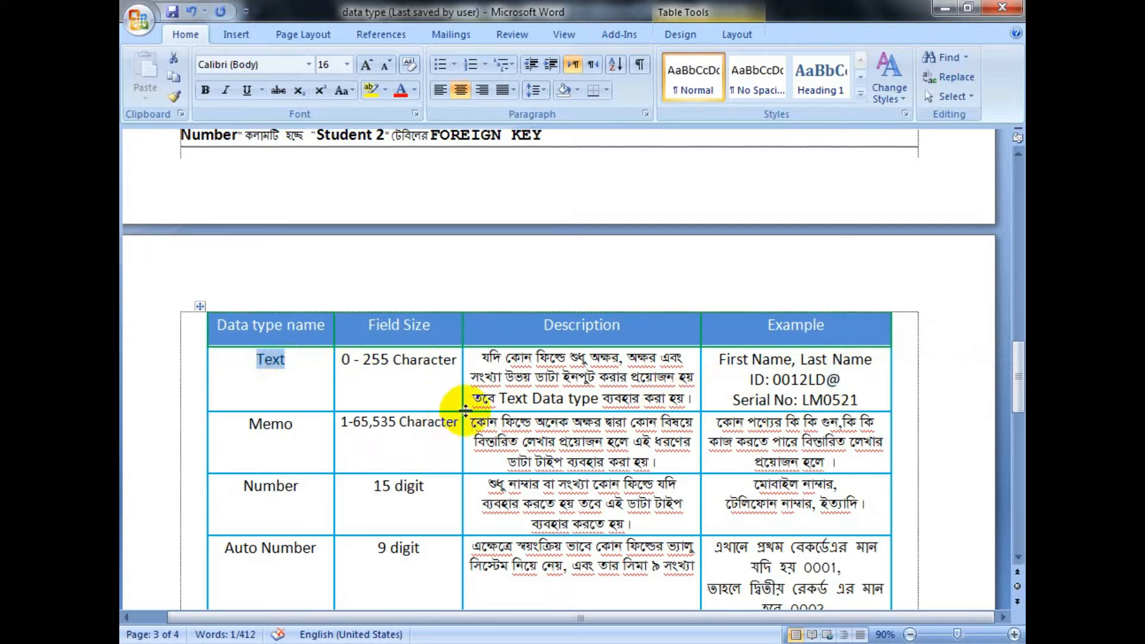
key("alt")
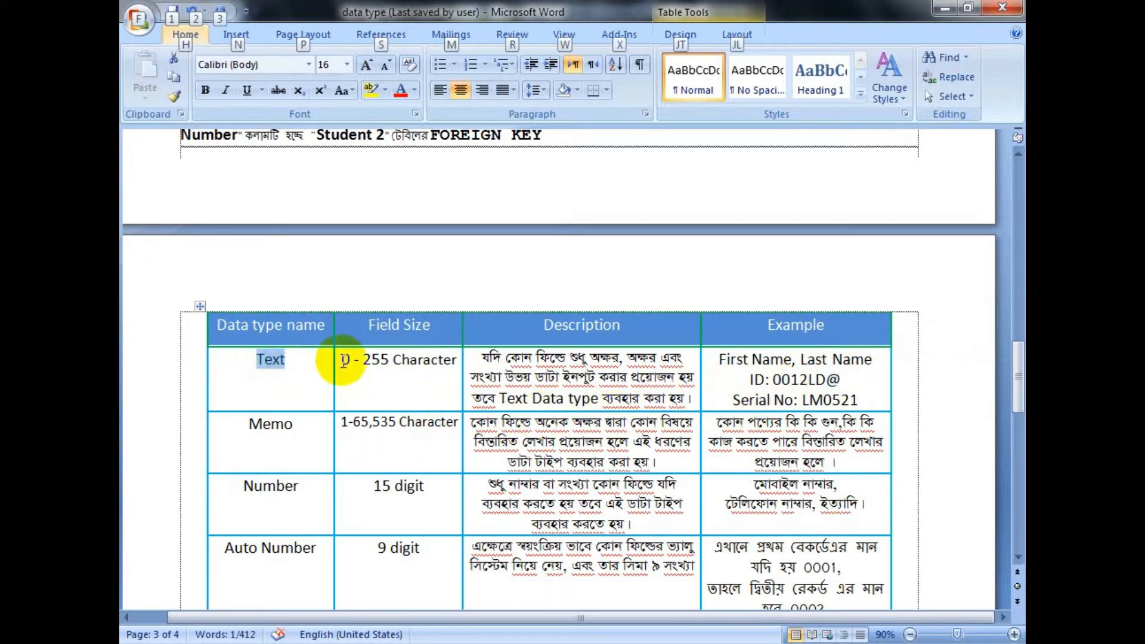
left_click_drag(339, 361, 442, 367)
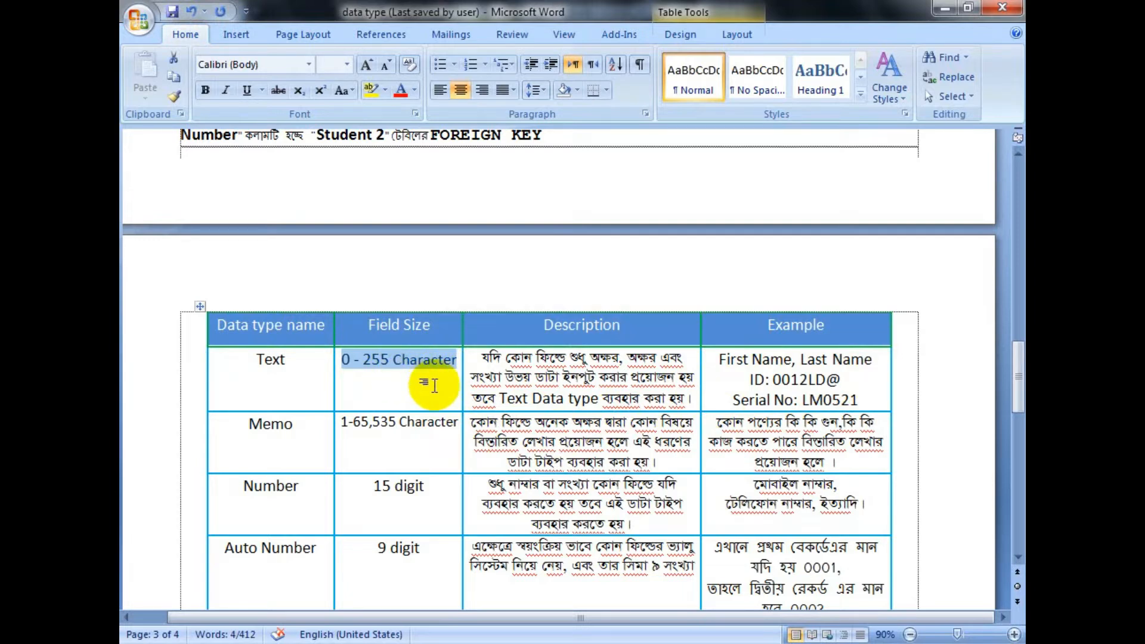
Step: Highlight the Memo data type name and the 1-65,535 range in its field size
scroll(426, 389, "down", 2)
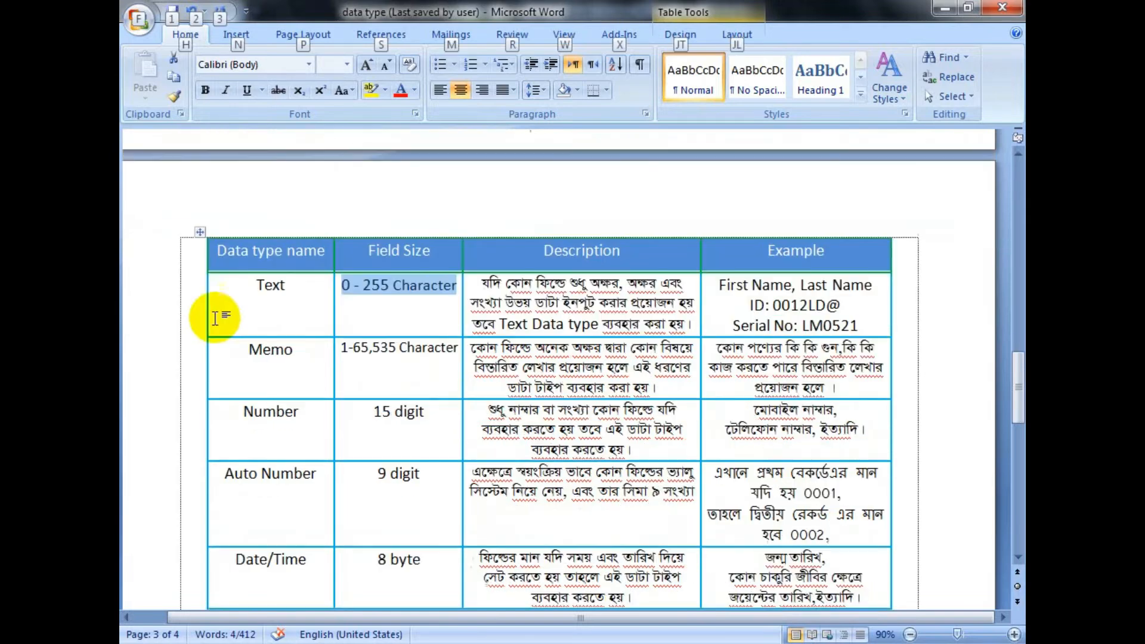
left_click(247, 351)
left_click_drag(246, 351, 299, 347)
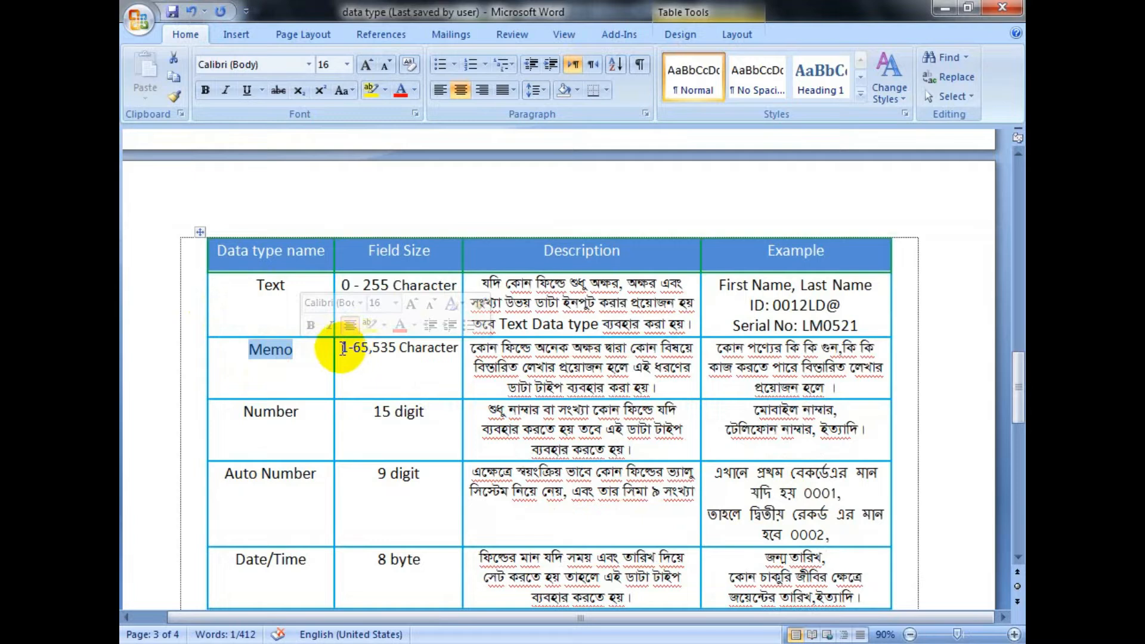
left_click_drag(341, 349, 394, 350)
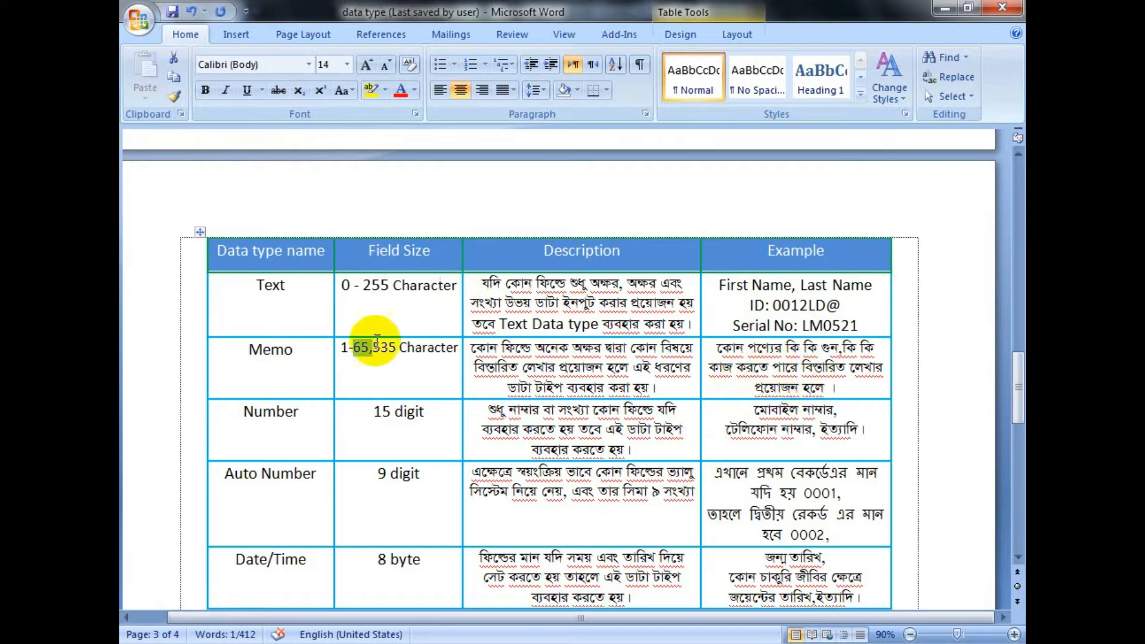
left_click(249, 349)
left_click_drag(250, 349, 293, 351)
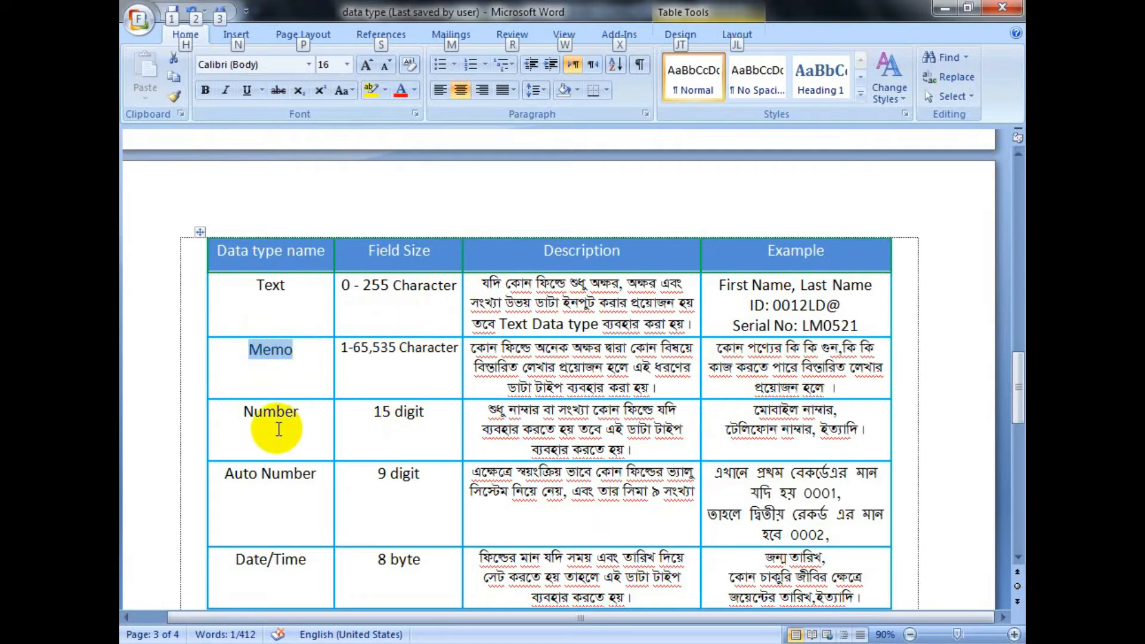
Step: Highlight the Number data type name and the two examples in its row
left_click_drag(244, 411, 304, 417)
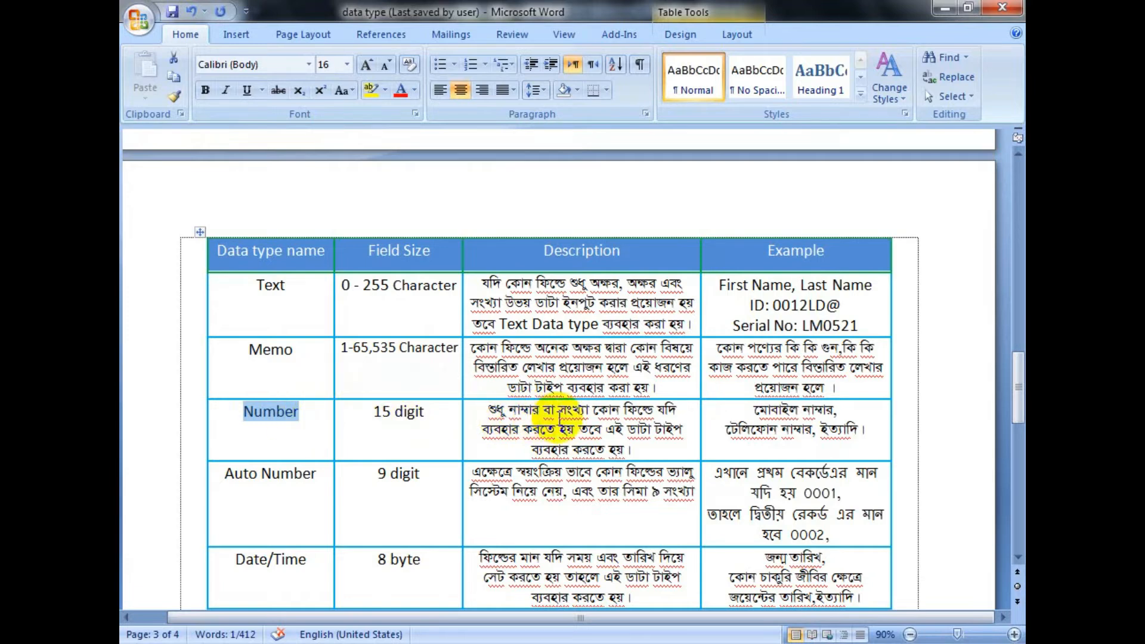
left_click_drag(753, 411, 848, 410)
left_click_drag(727, 429, 799, 462)
left_click_drag(244, 411, 299, 413)
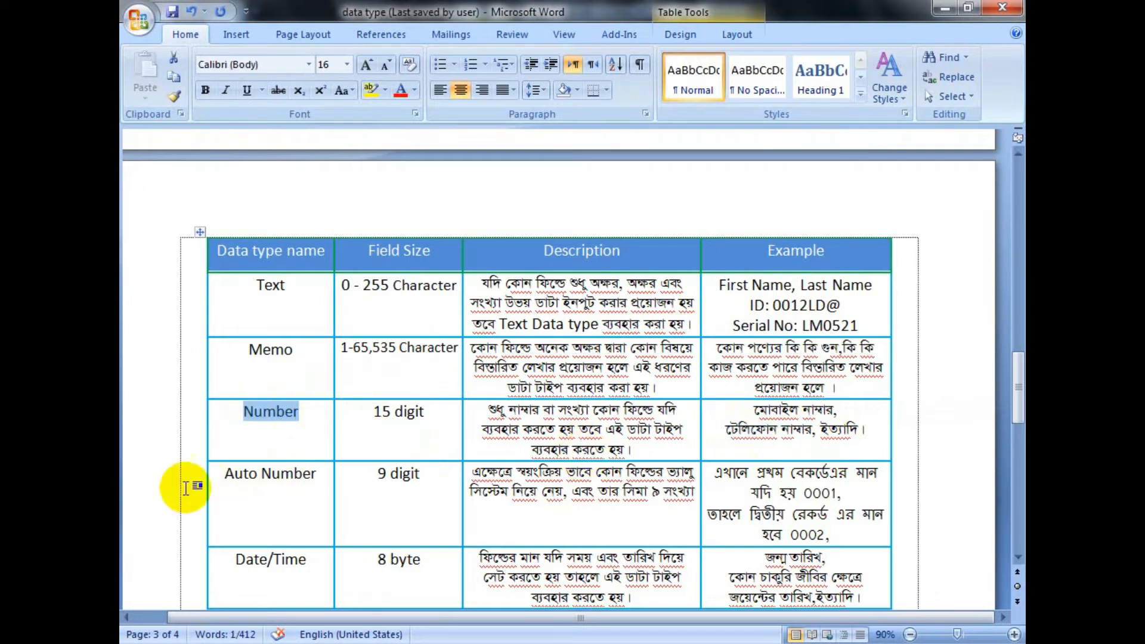
Step: Highlight Auto Number in the data type table and bring its row further into view
left_click_drag(225, 476, 304, 475)
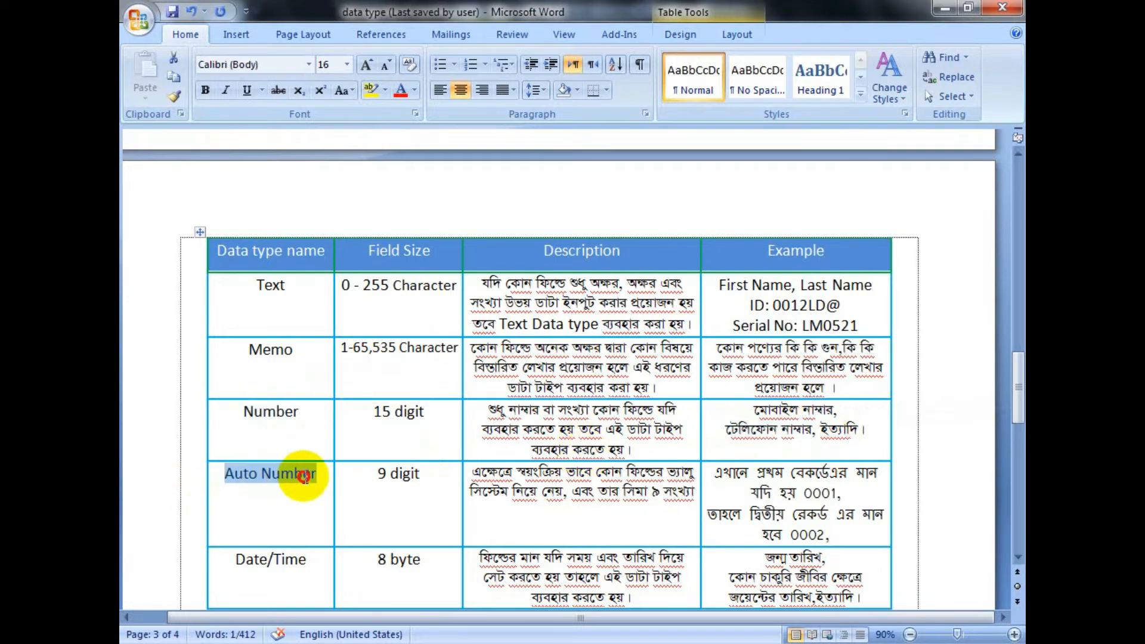
scroll(508, 476, "down", 1)
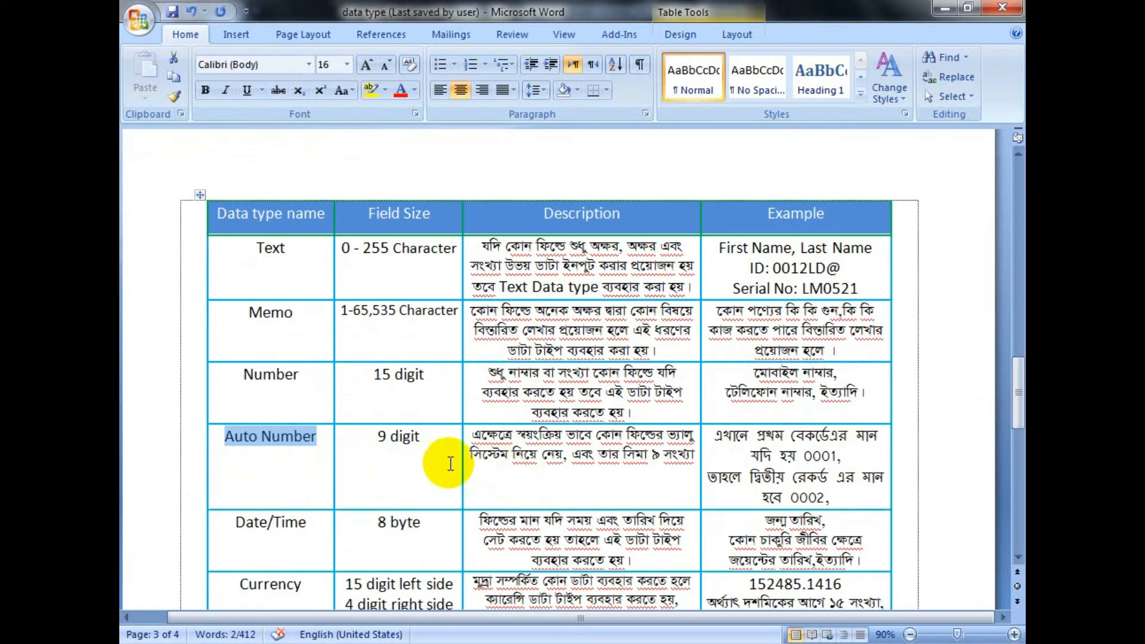